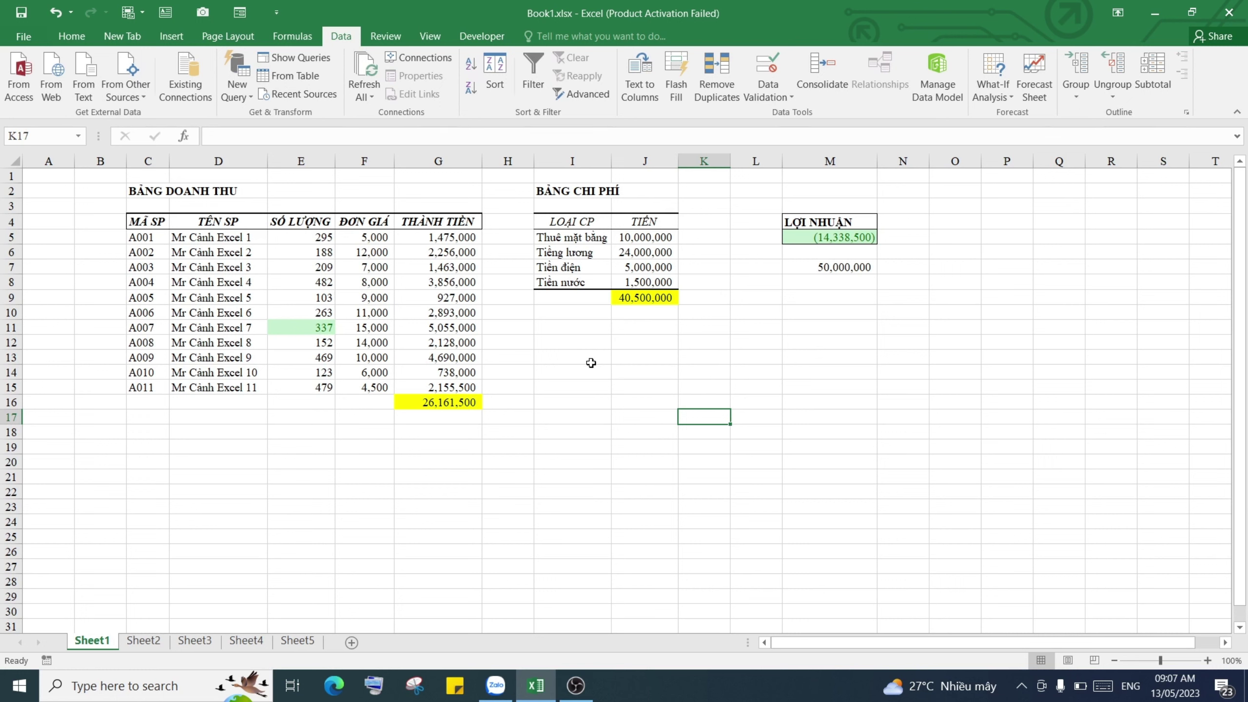
Examine the revenue and cost tables, the profit formula in M5, the target in M7 and the revenue total in G16.
left_click(169, 189)
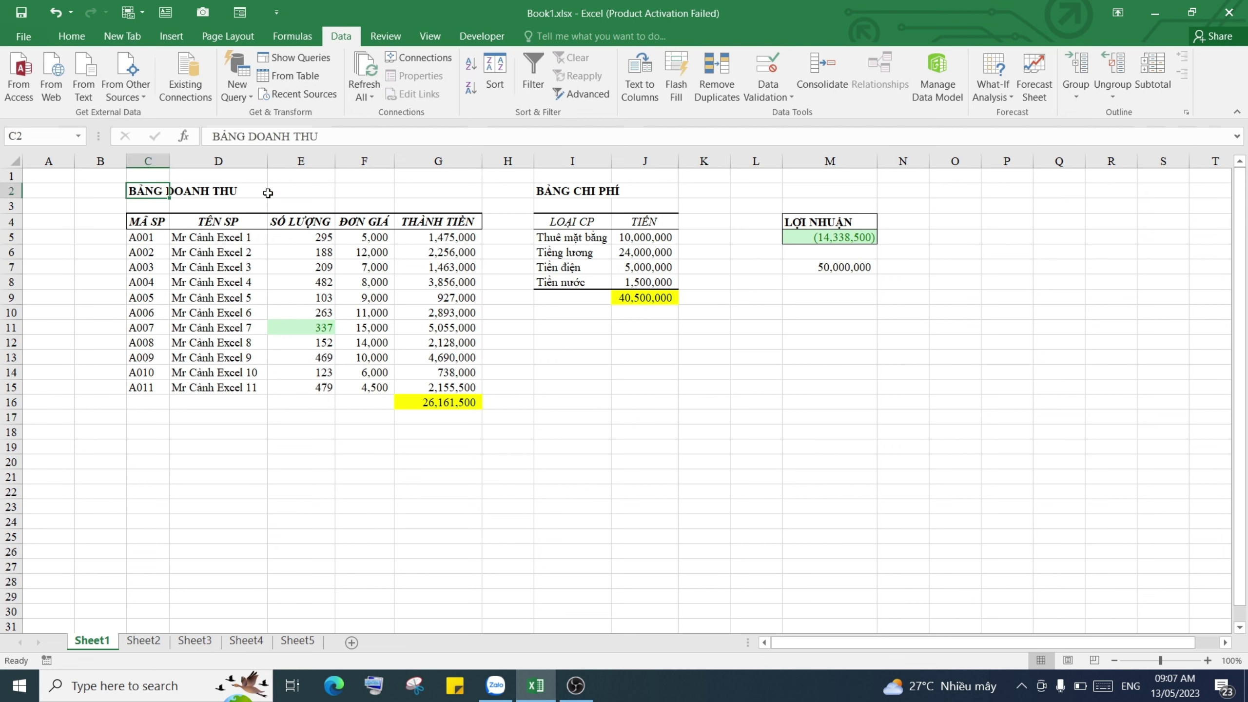
left_click(591, 191)
left_click(842, 202)
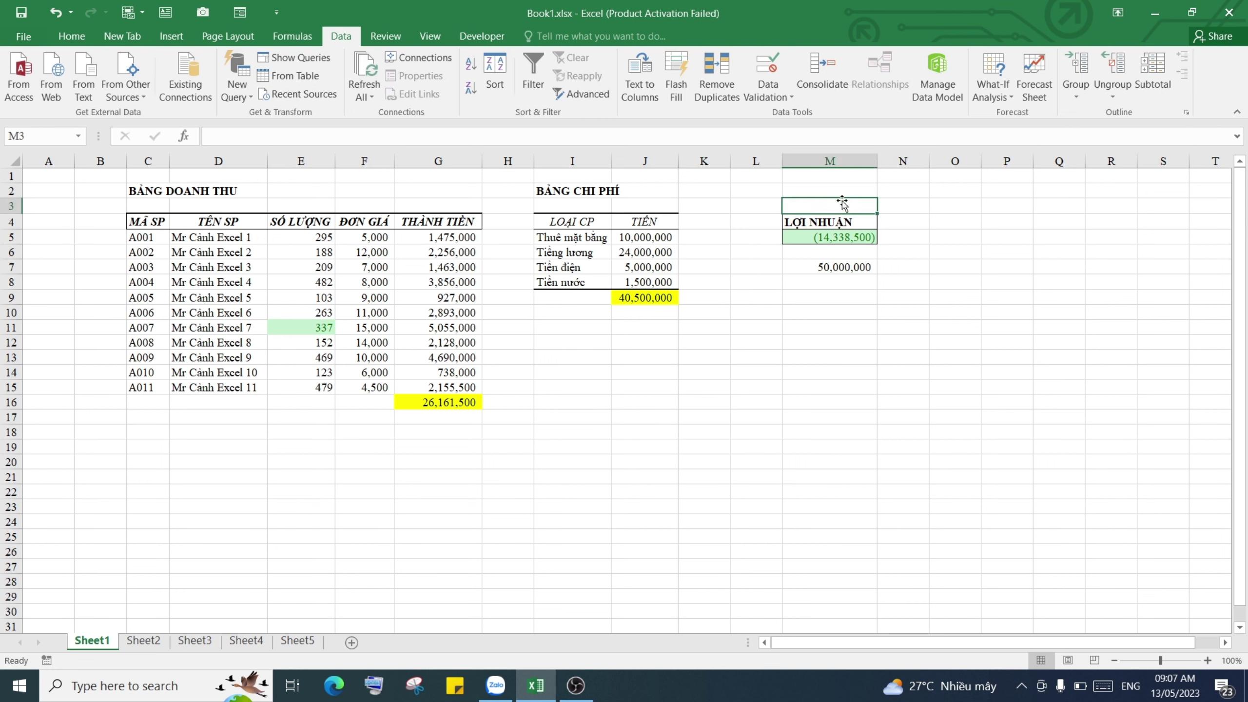
left_click(818, 240)
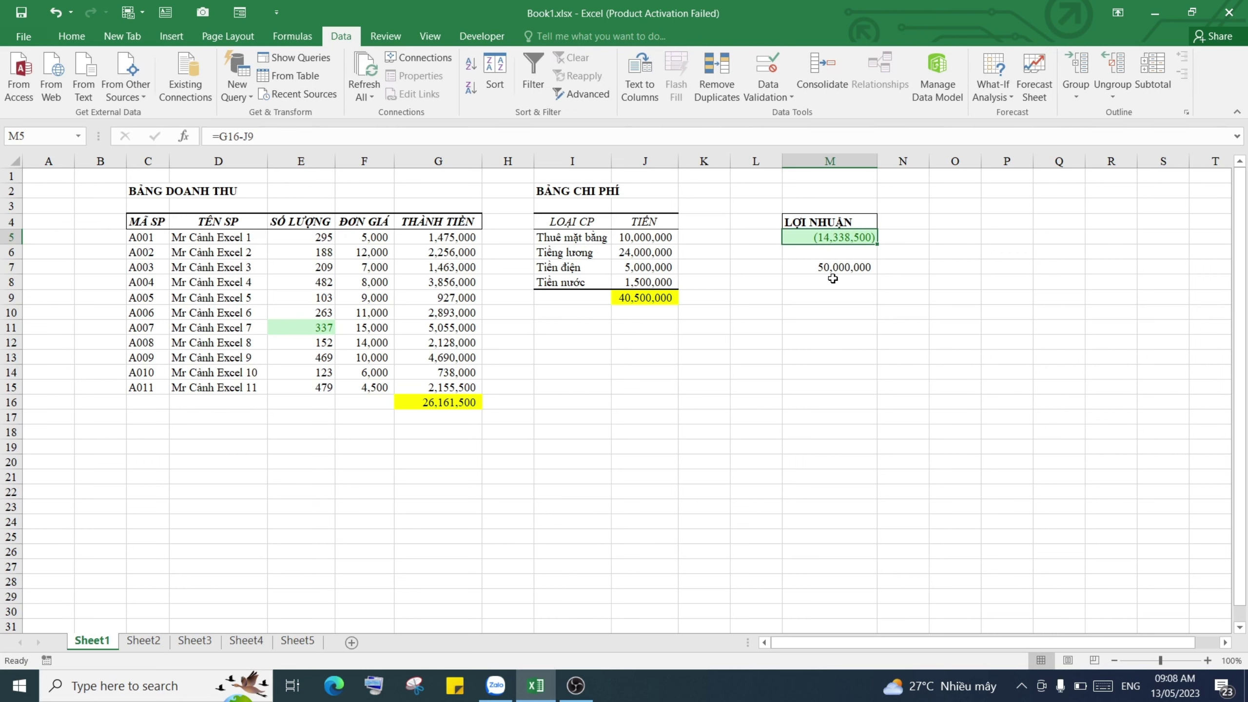
left_click(848, 268)
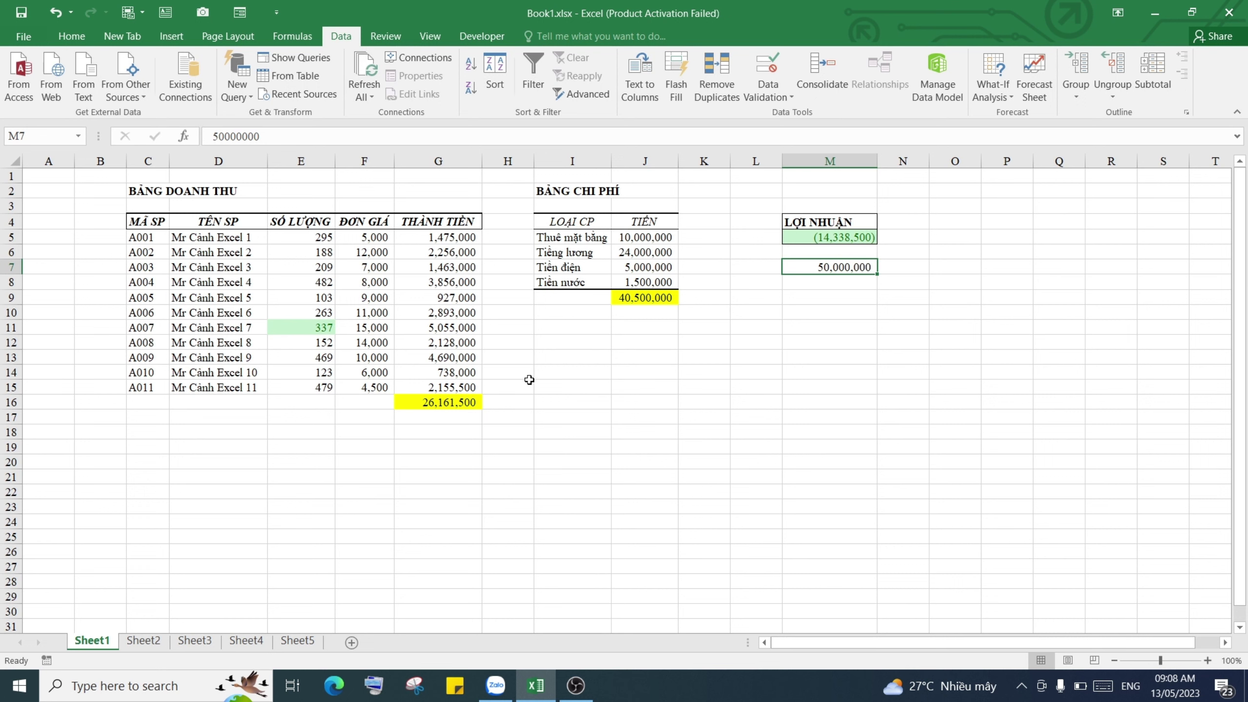
left_click(614, 254)
left_click(273, 293)
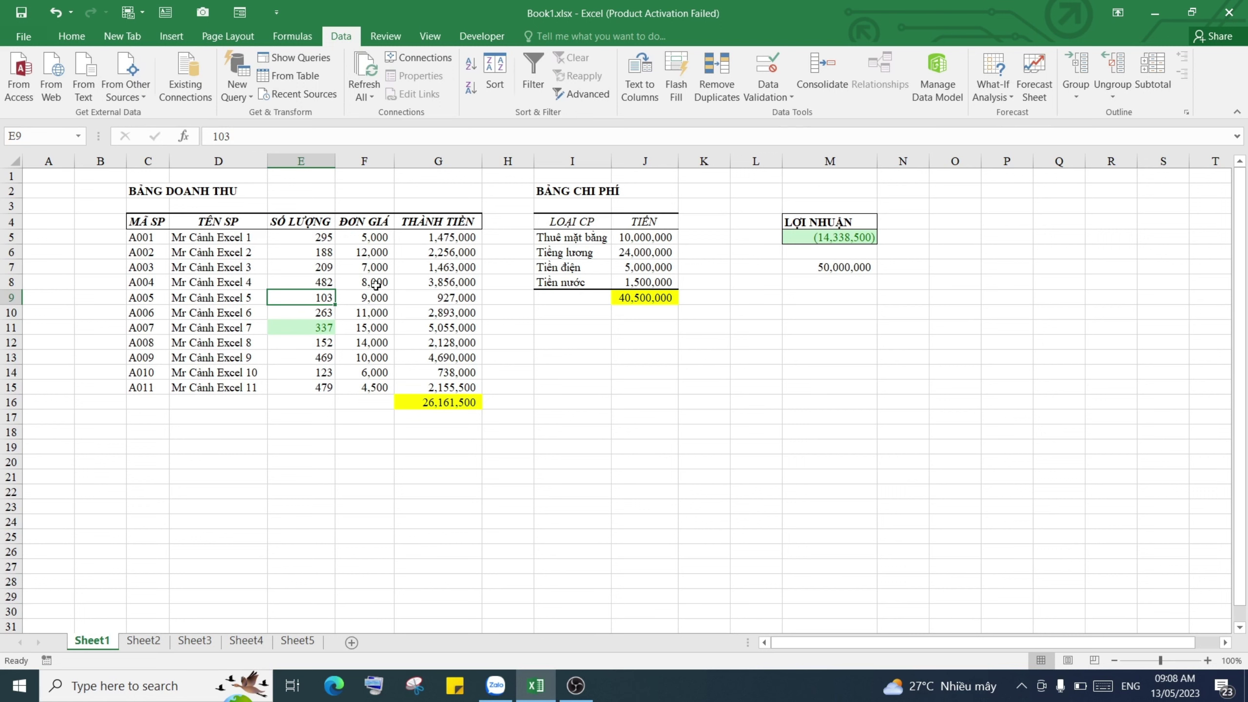
left_click(372, 251)
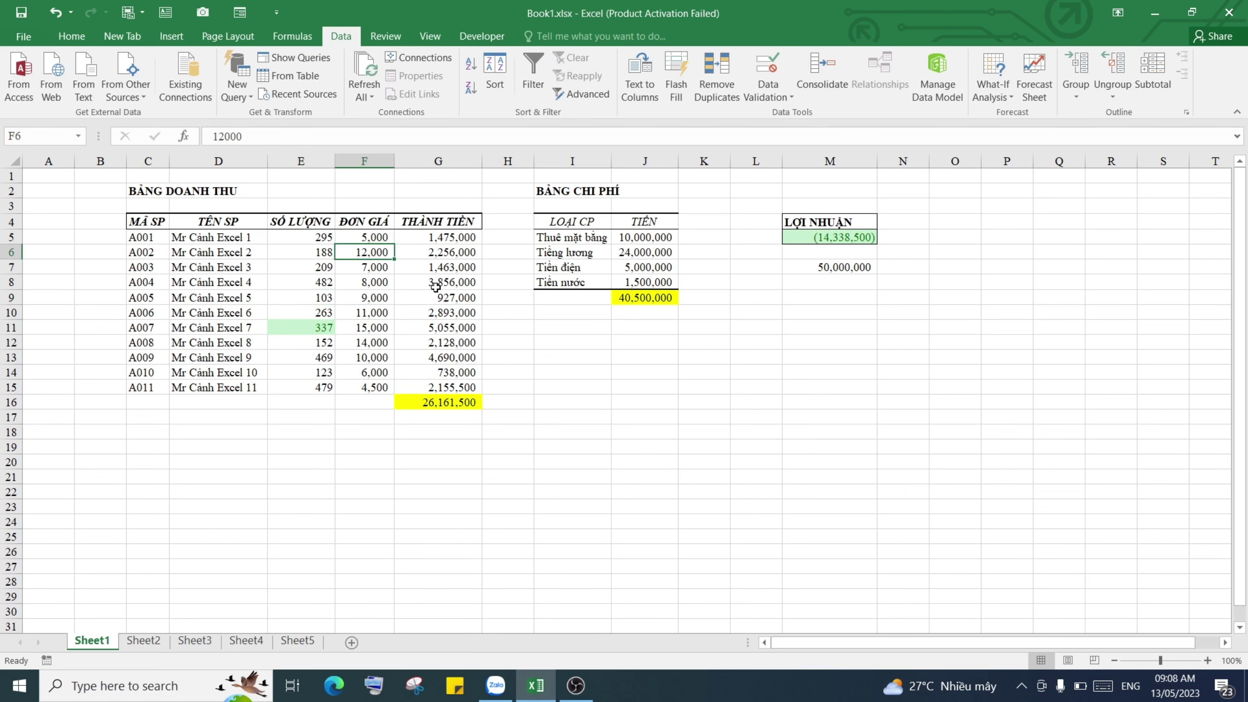
left_click(367, 310)
left_click(364, 355)
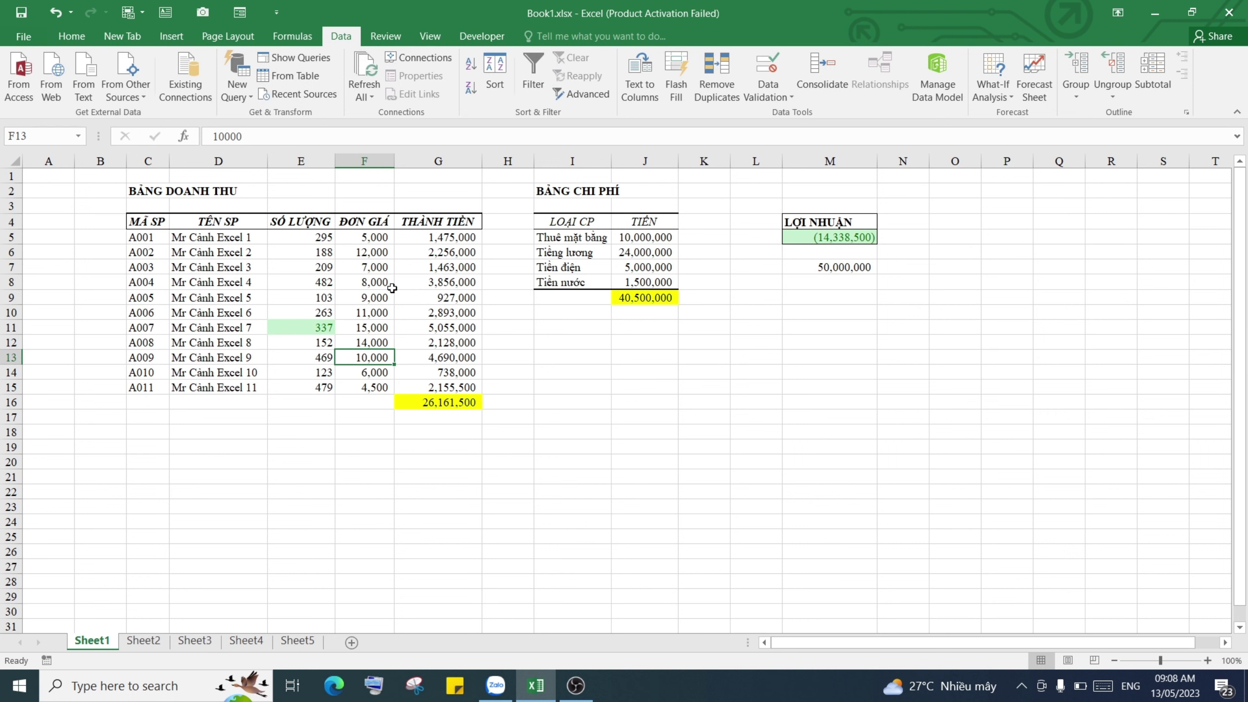
left_click(320, 296)
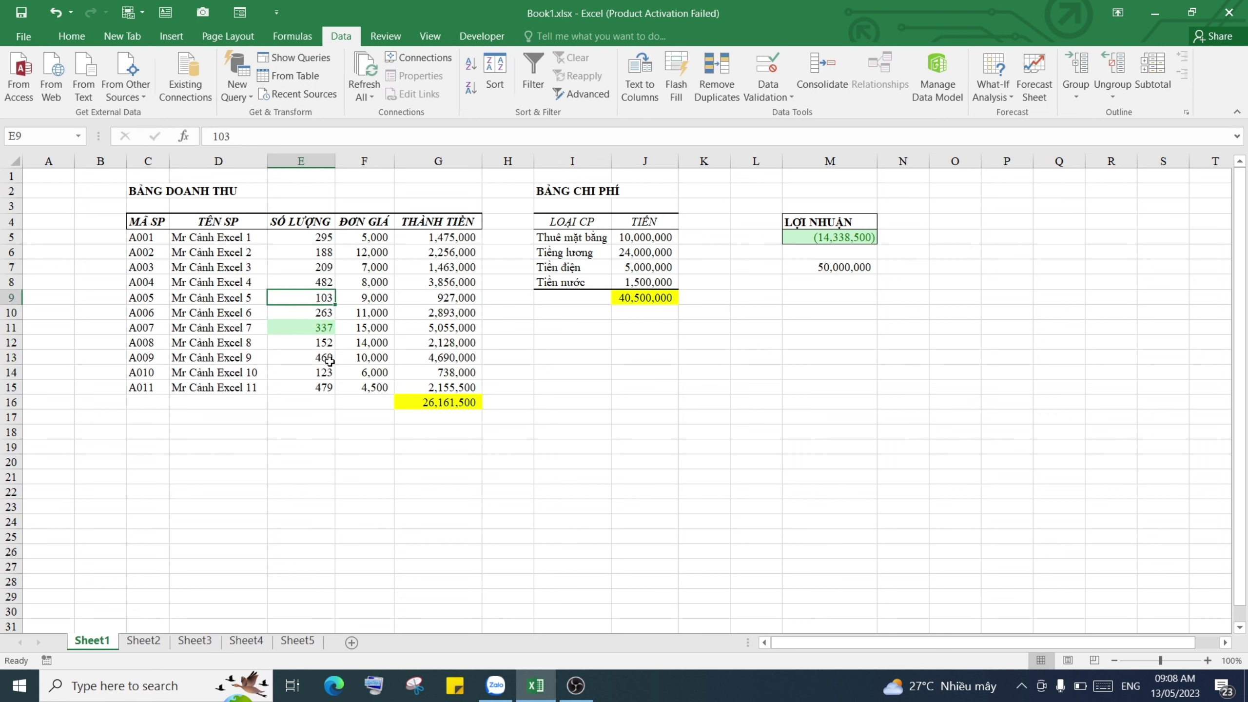
left_click(317, 331)
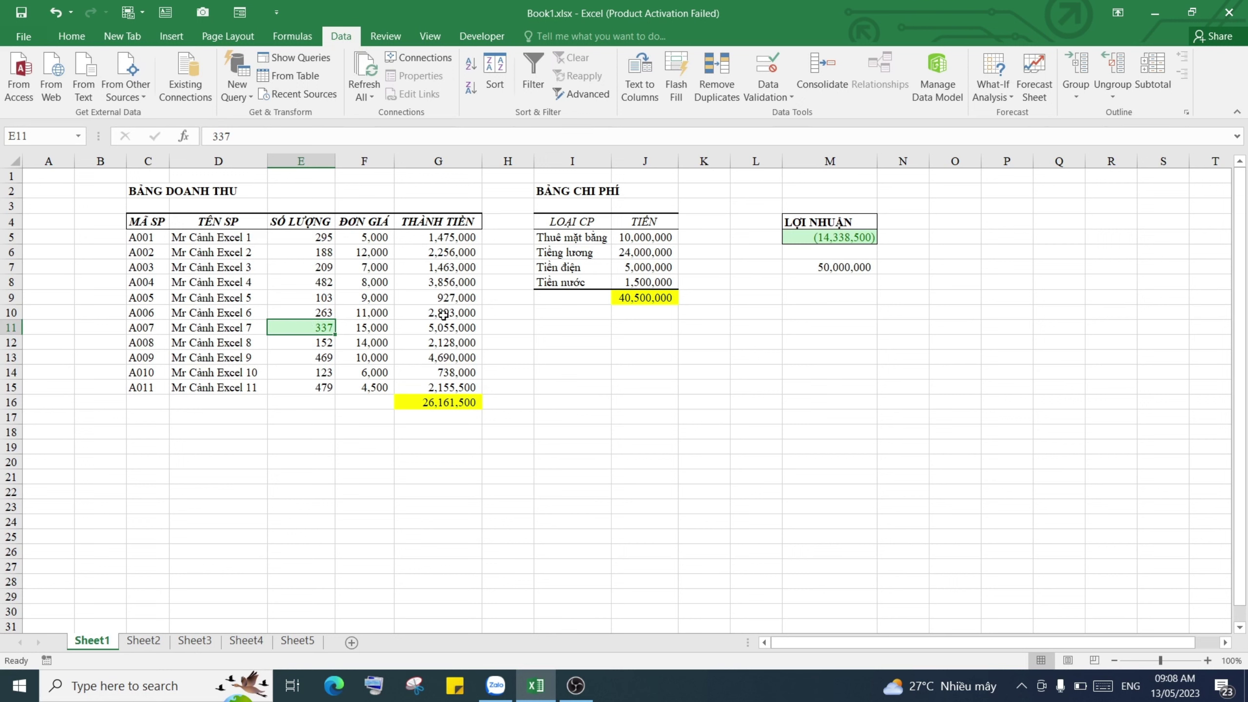
left_click(446, 404)
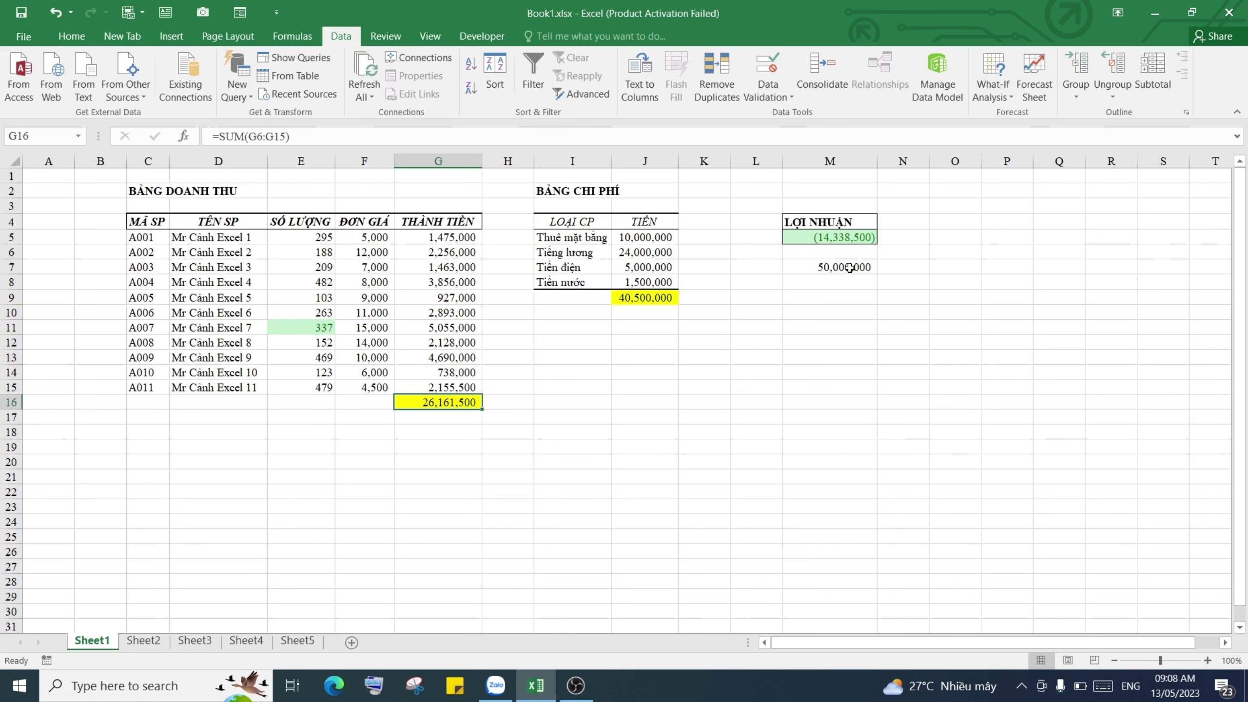
left_click(813, 268)
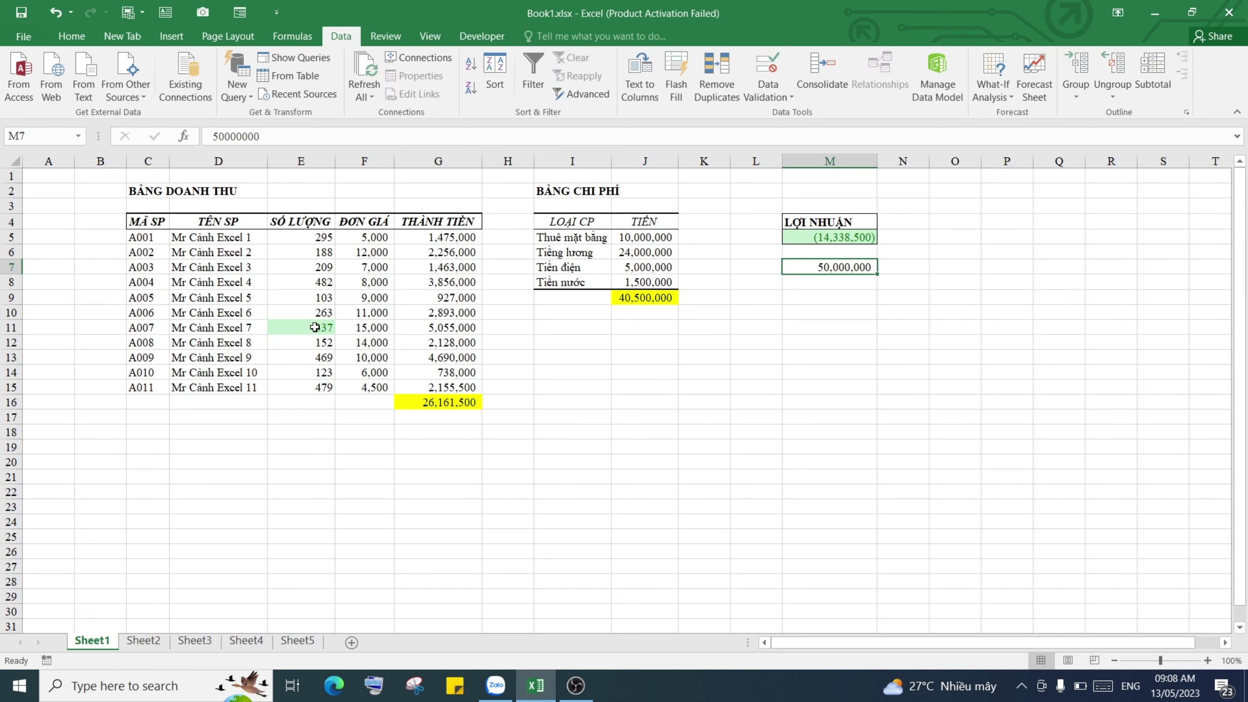
Try quantities of 452 and 800 for product A007 in E11 and check the profit in M5.
left_click(314, 327)
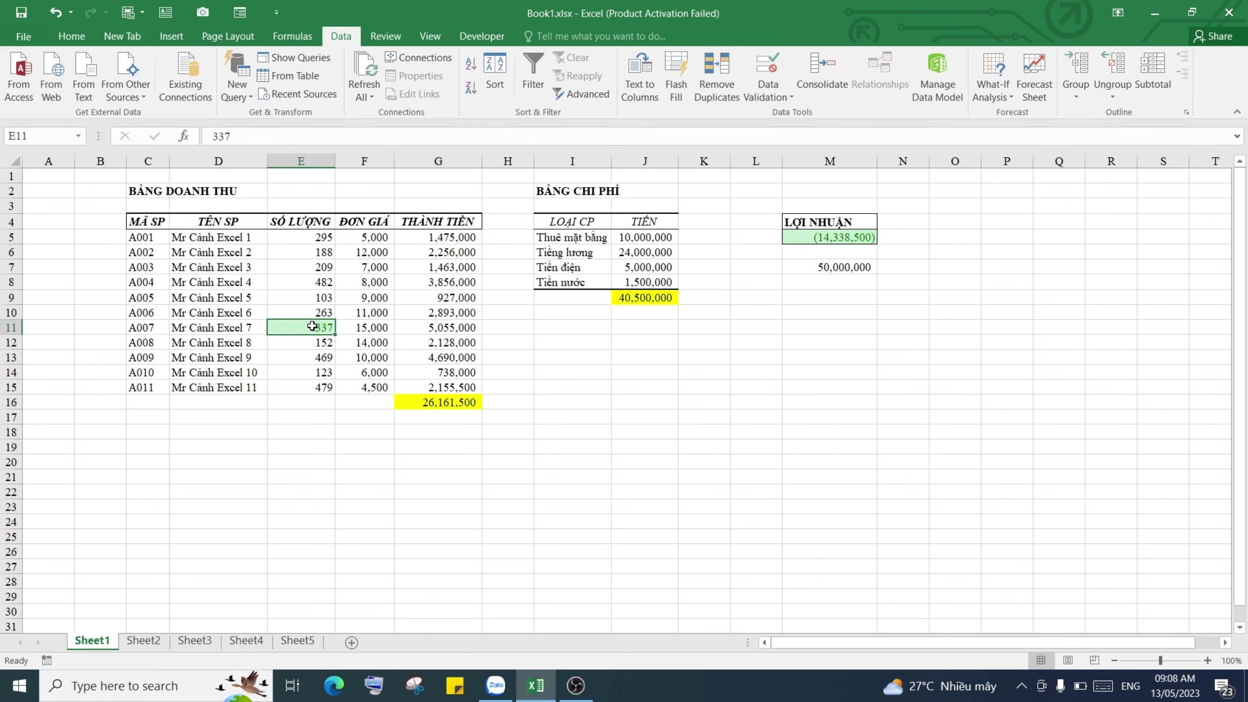
type("452")
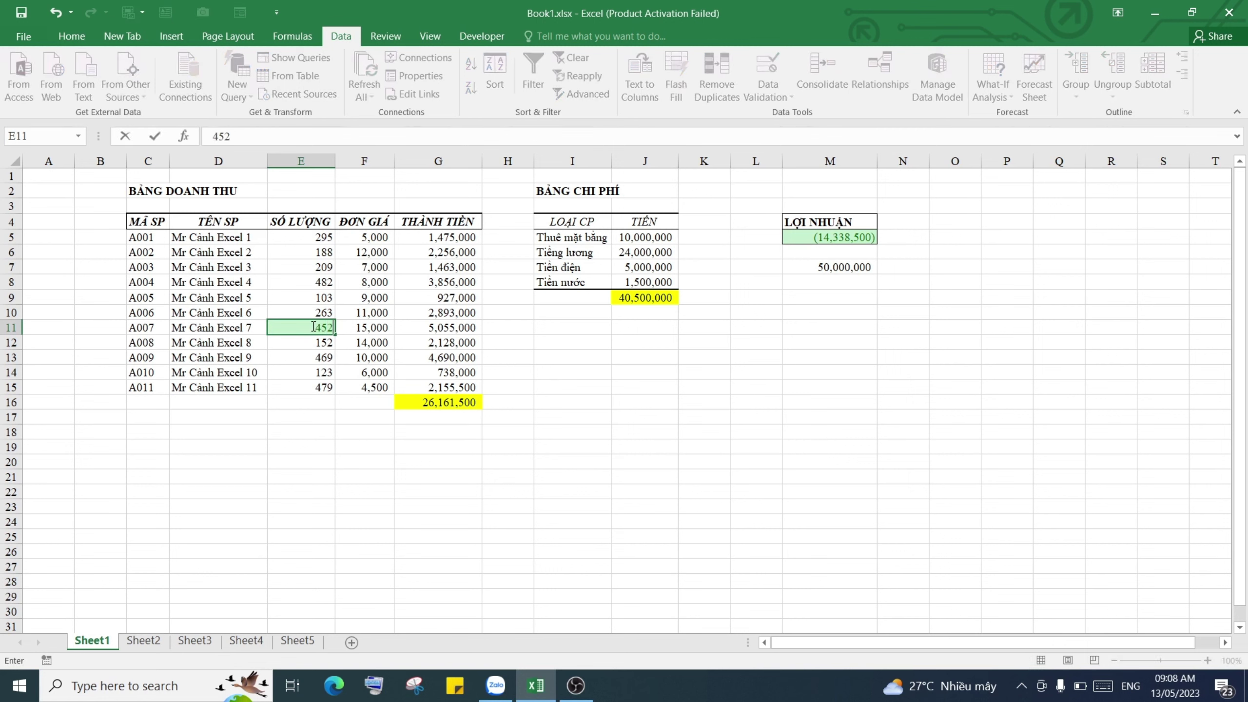
key("Return")
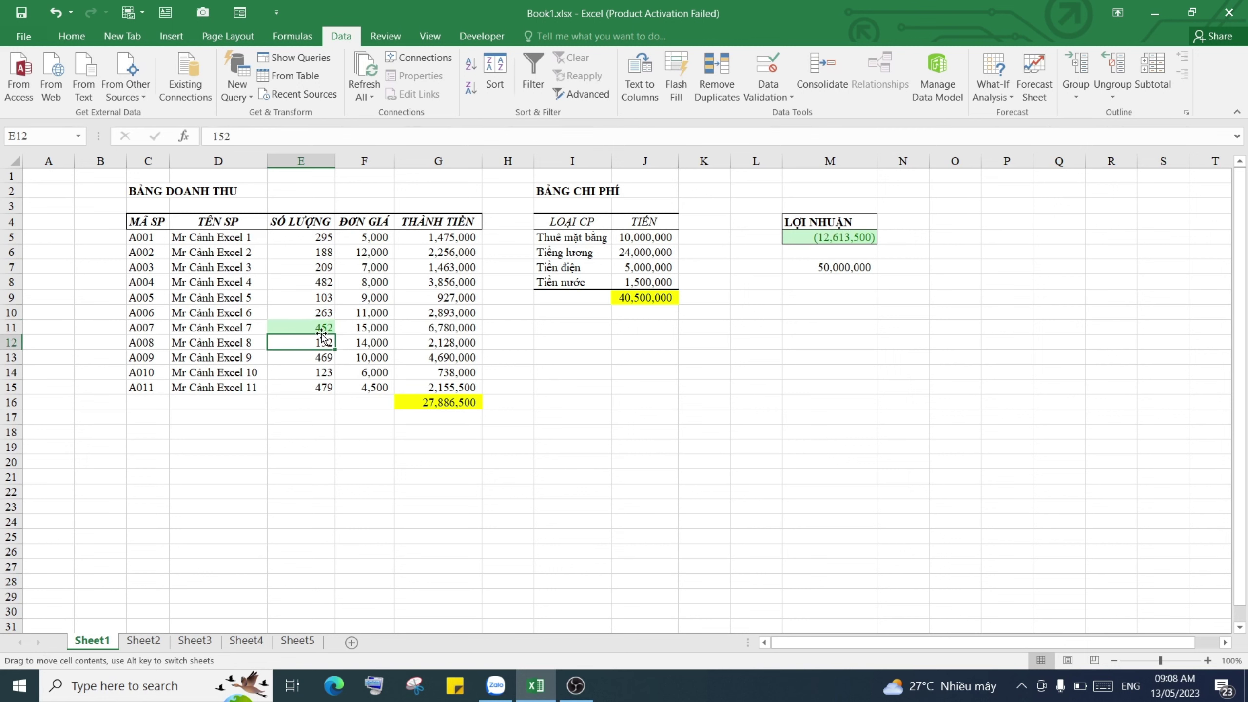
left_click(321, 329)
type("8000")
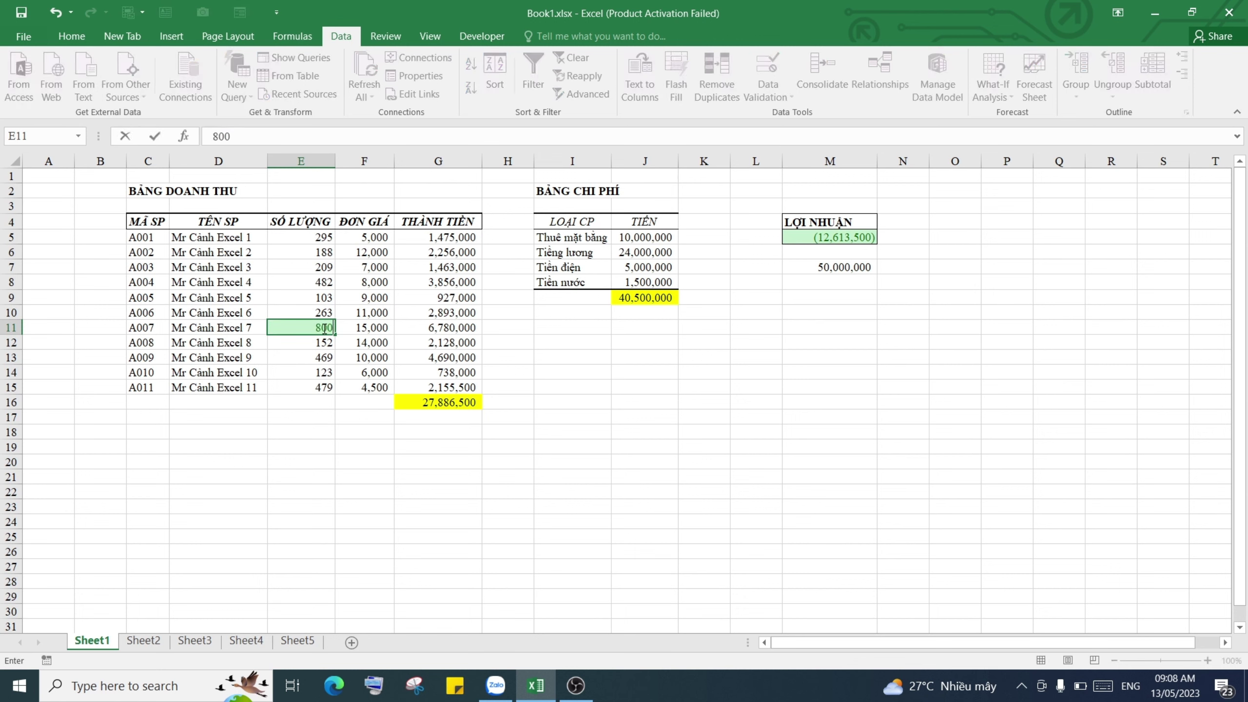
key("Return")
left_click(323, 329)
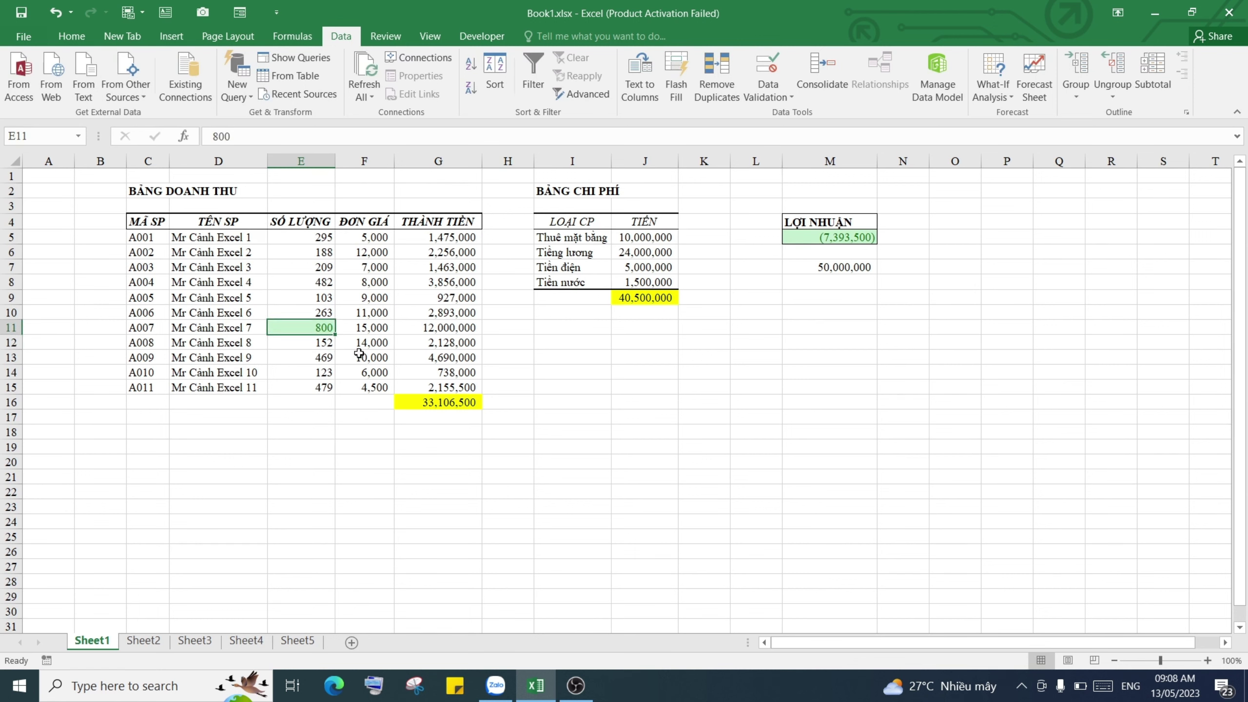
left_click(840, 239)
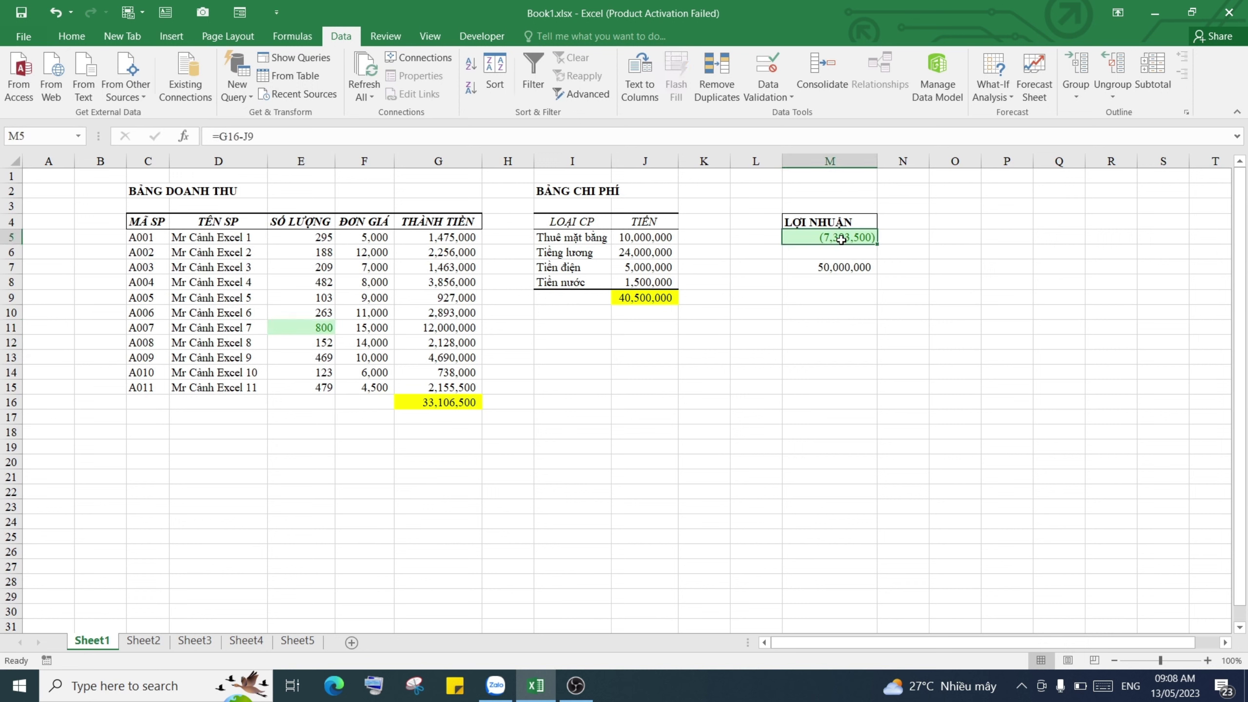
Set the quantity of product A007 in E11 to 1200 and check the profit in M5.
left_click(317, 329)
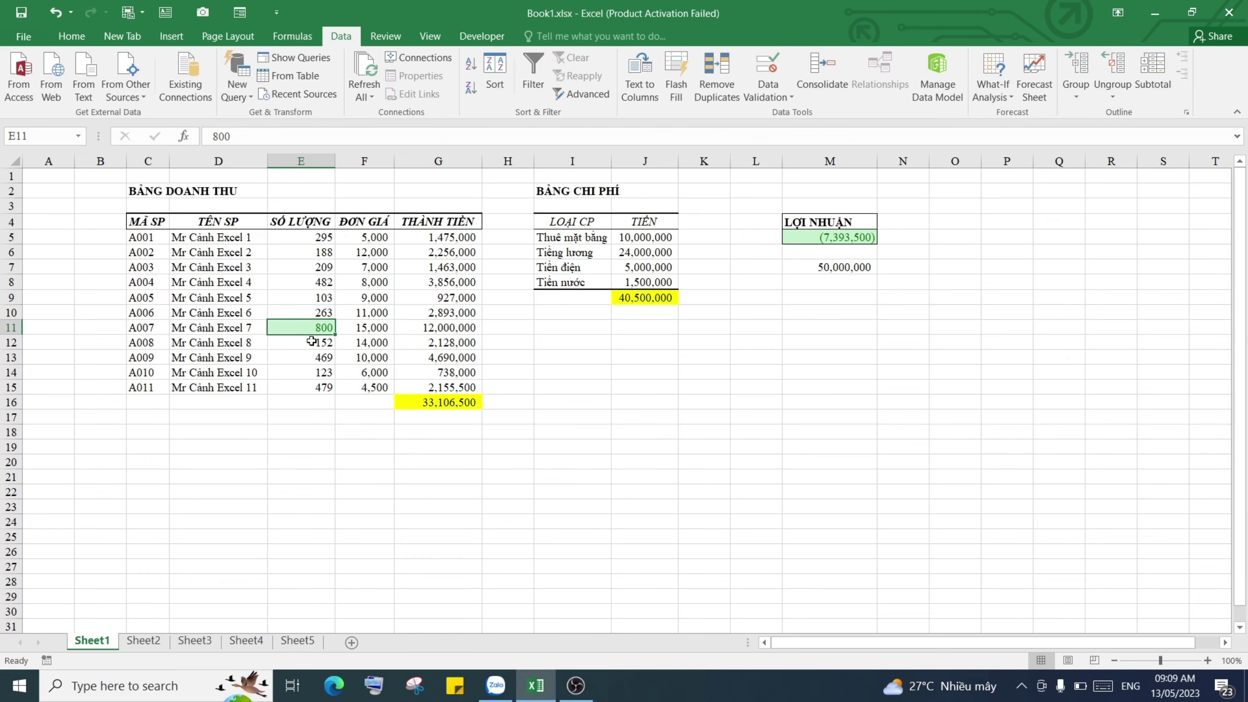
type("1200")
key("Return")
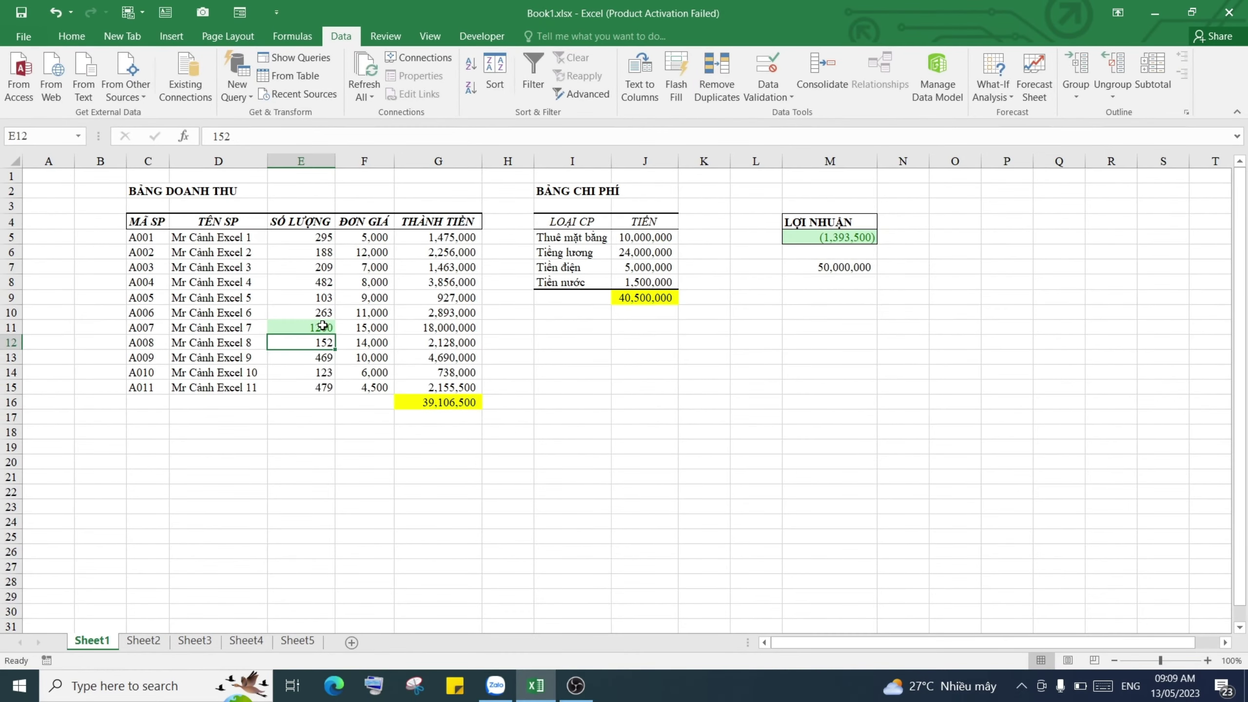
left_click(322, 327)
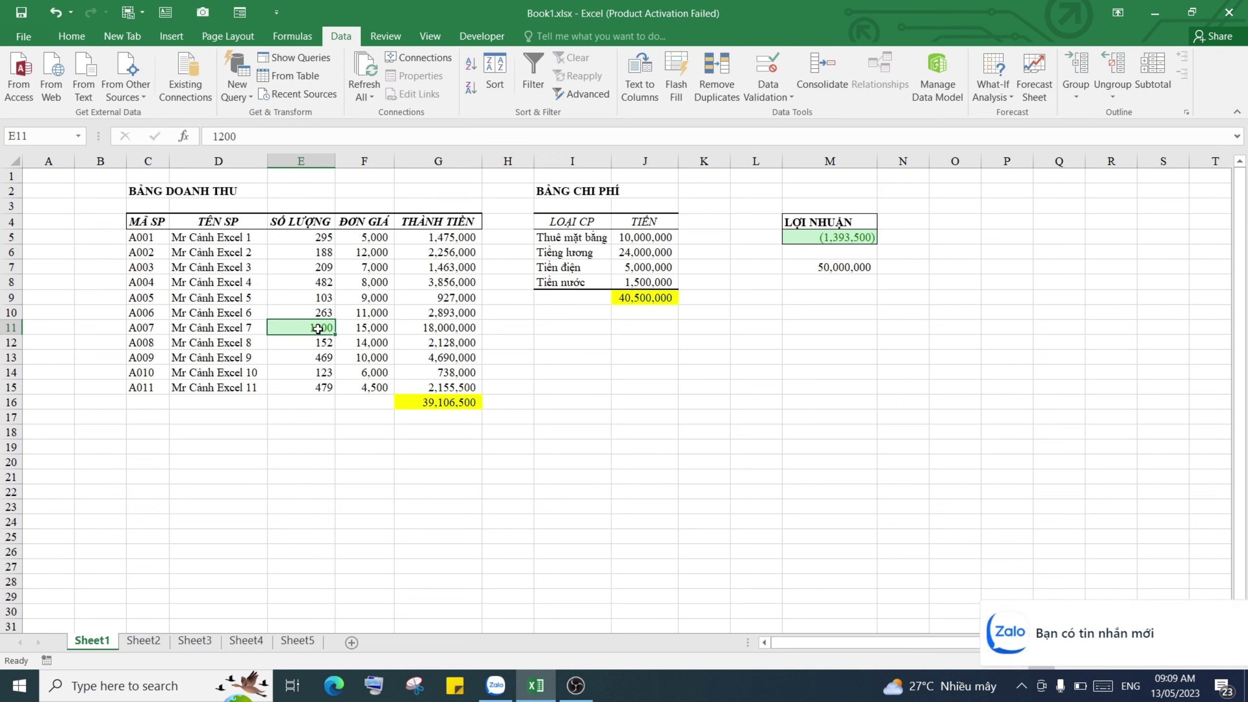
left_click(836, 234)
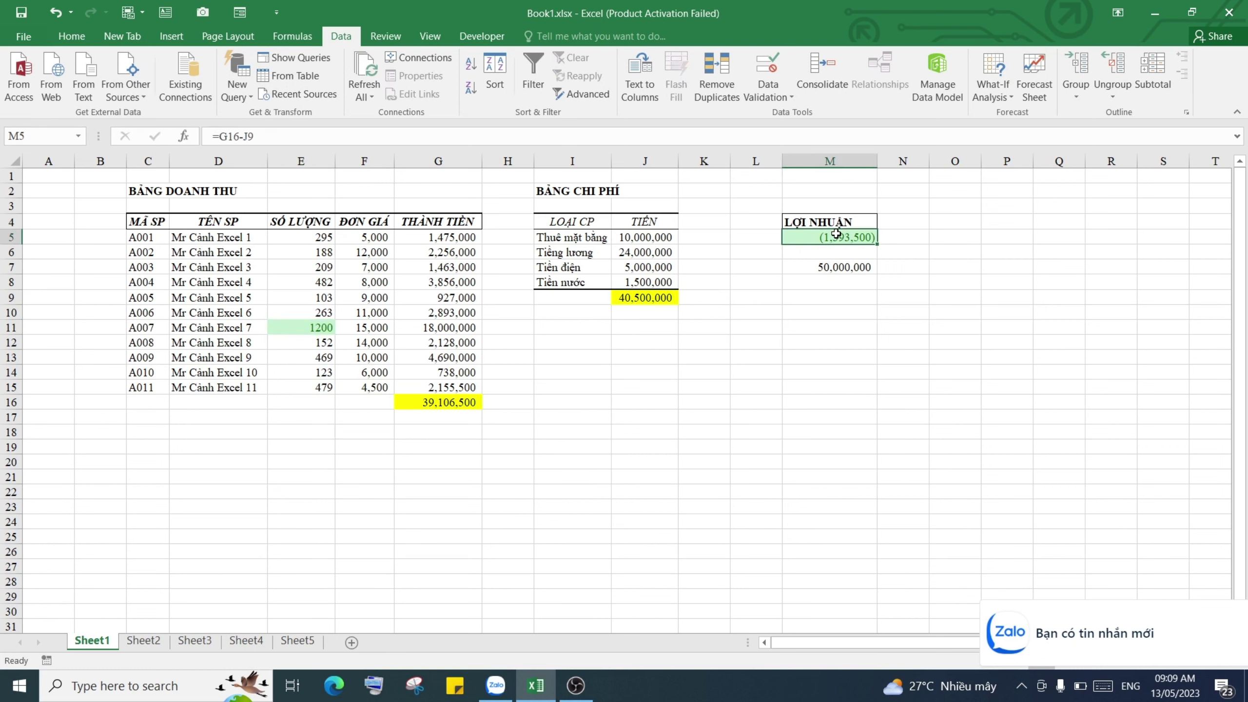
Run Goal Seek to bring profit cell M5 to 50000000 by changing quantity cell E11, and discard the solution.
left_click(651, 386)
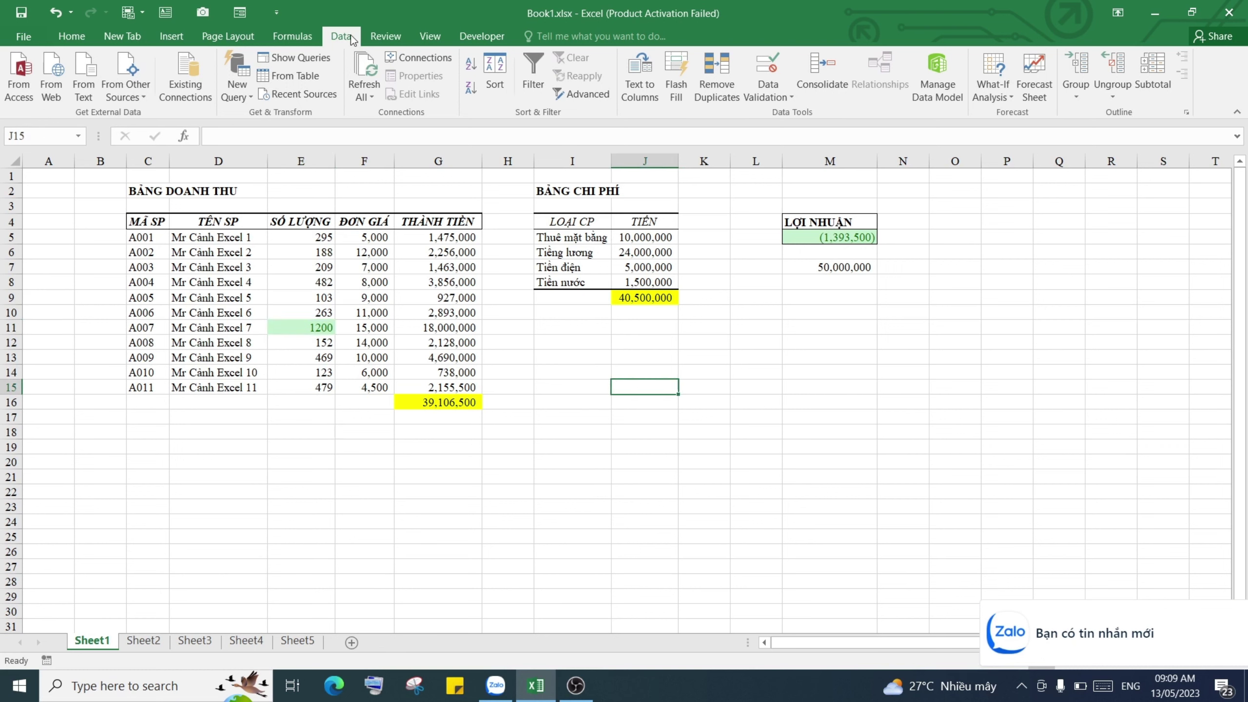
left_click(1008, 98)
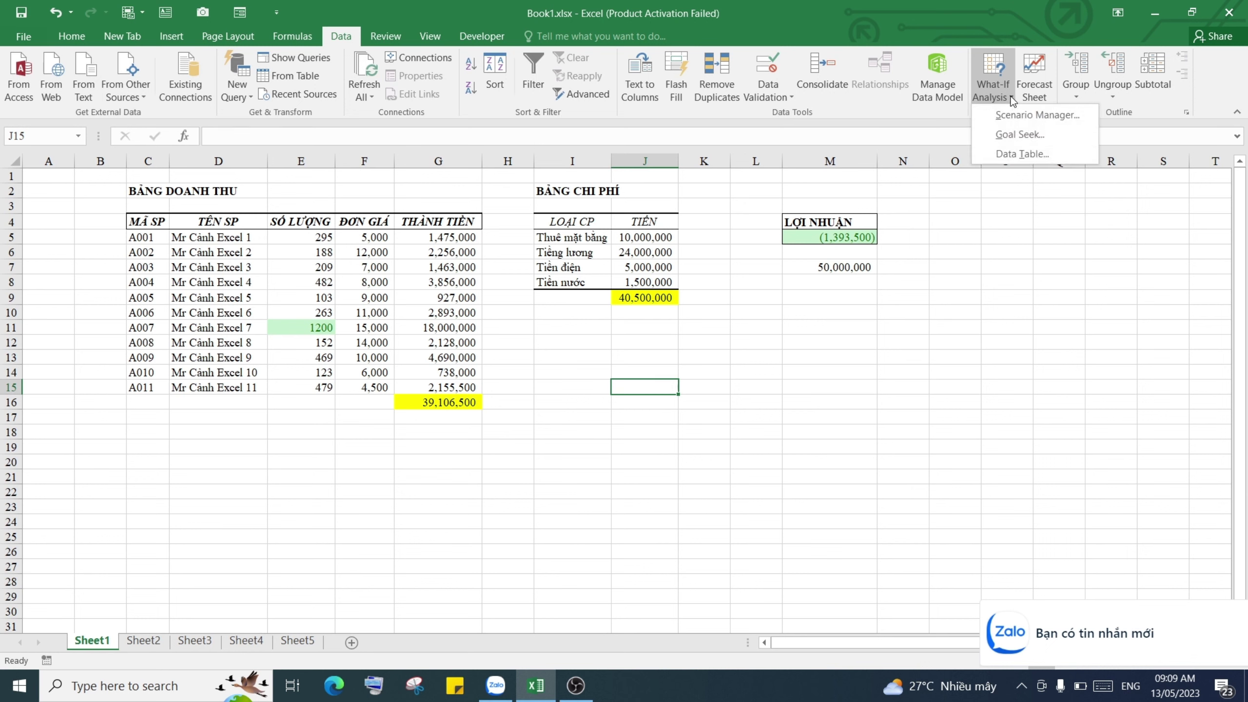
left_click(1023, 139)
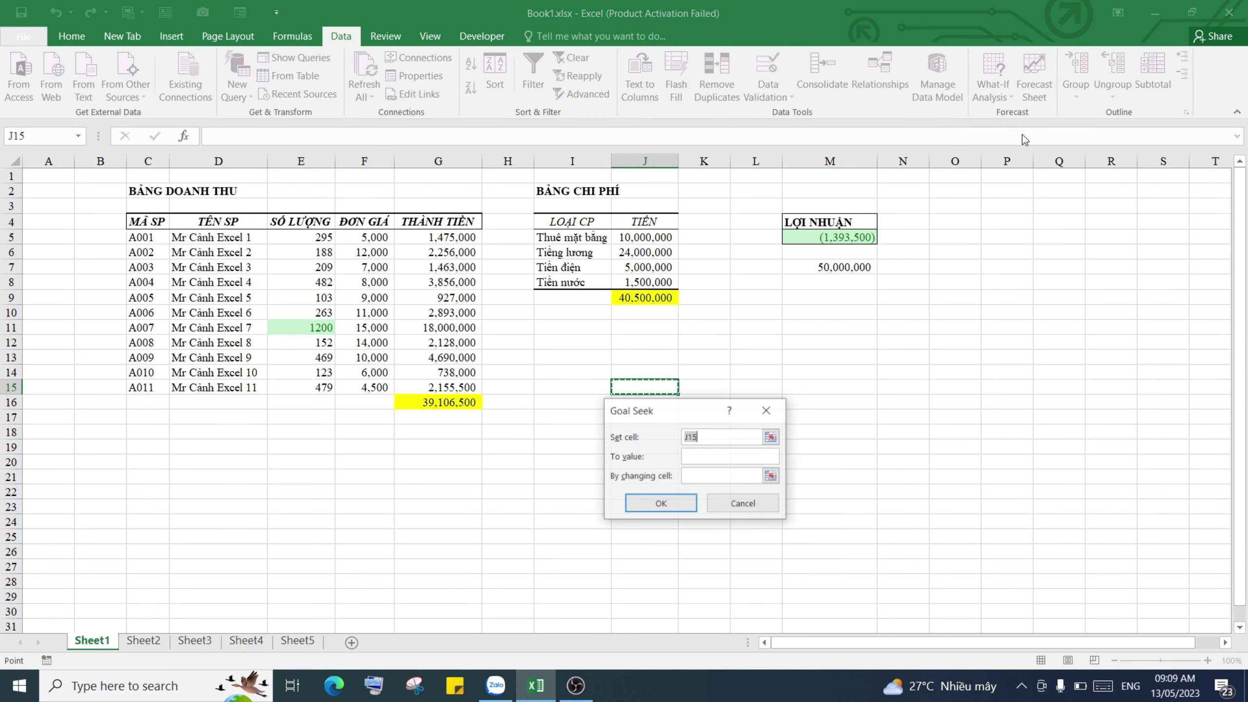
left_click_drag(845, 418, 792, 361)
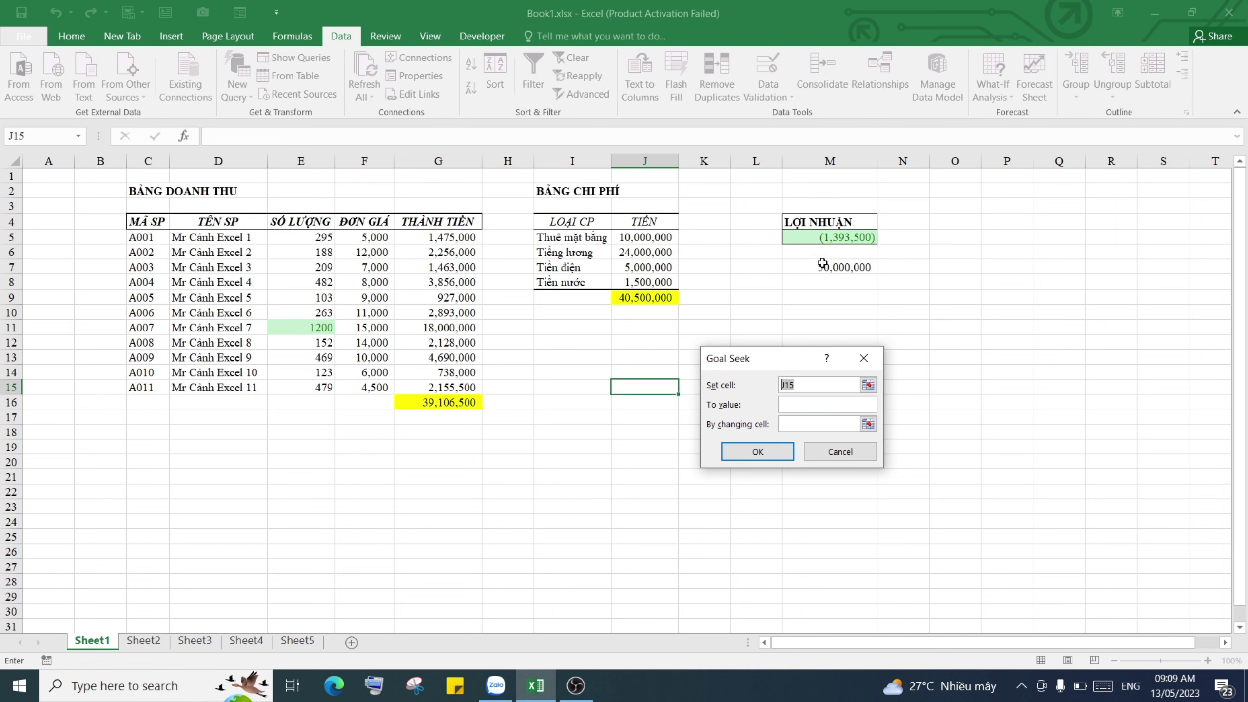
left_click(828, 238)
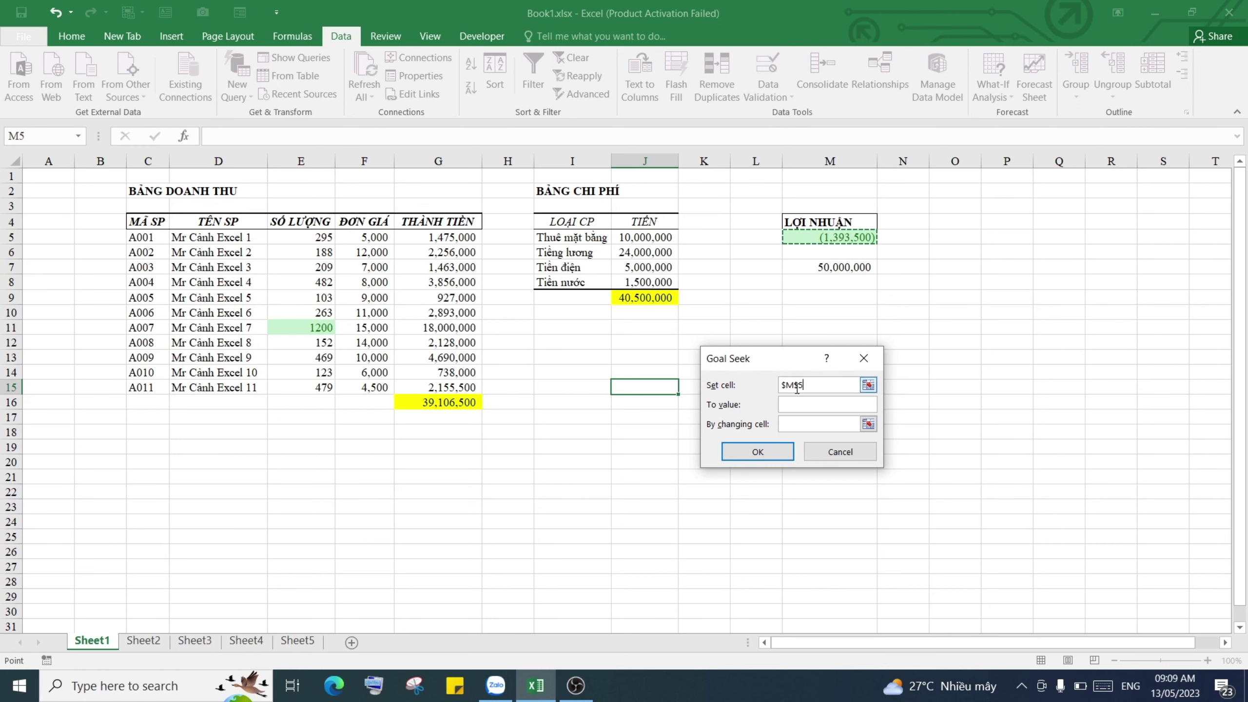
left_click(805, 403)
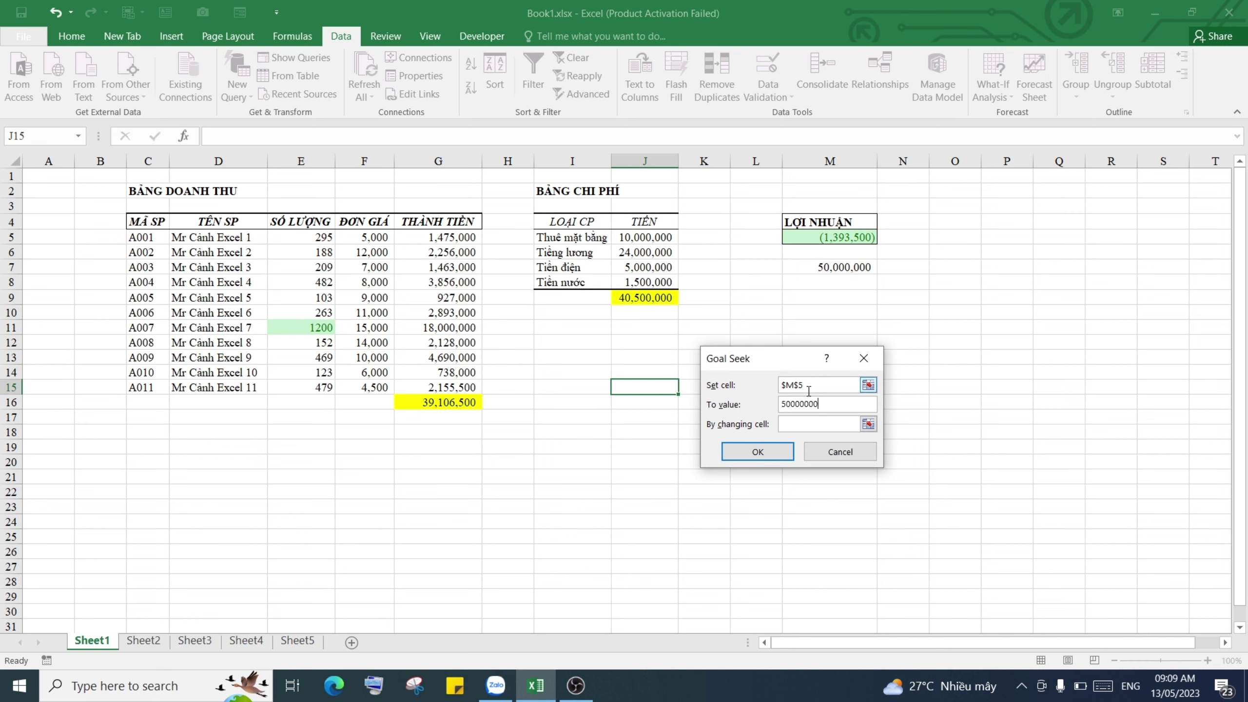
left_click(814, 423)
left_click(307, 326)
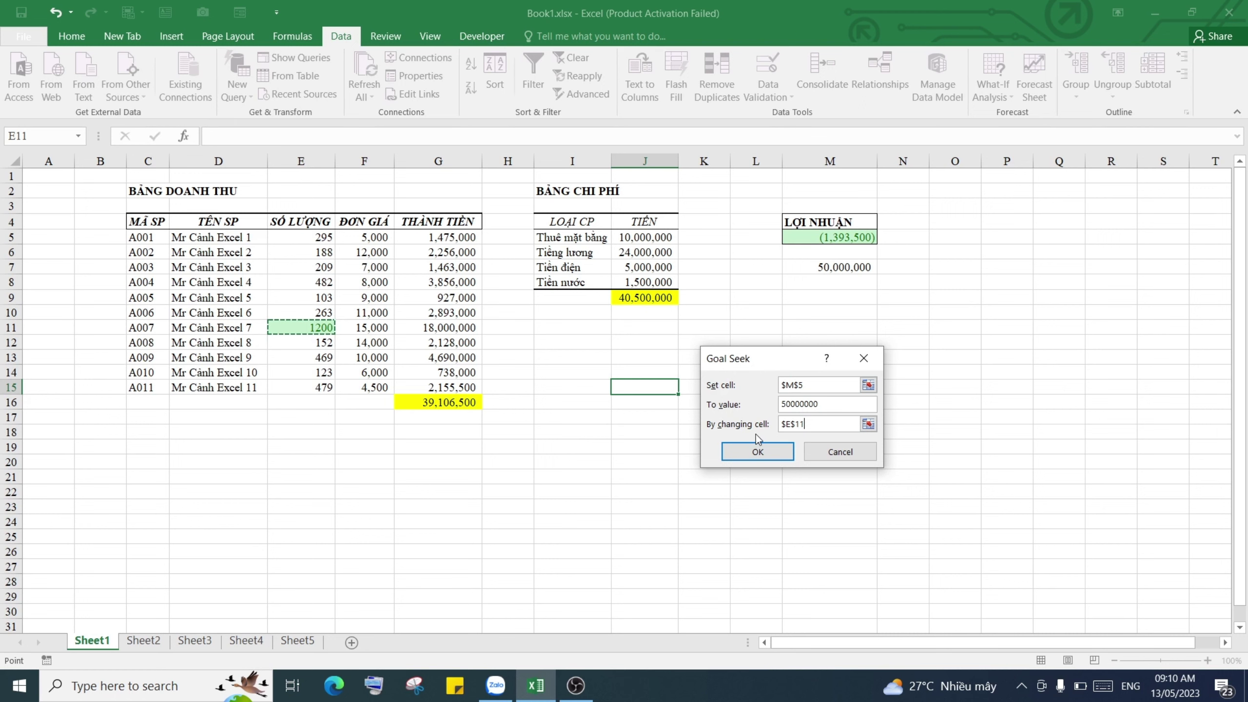
left_click(765, 456)
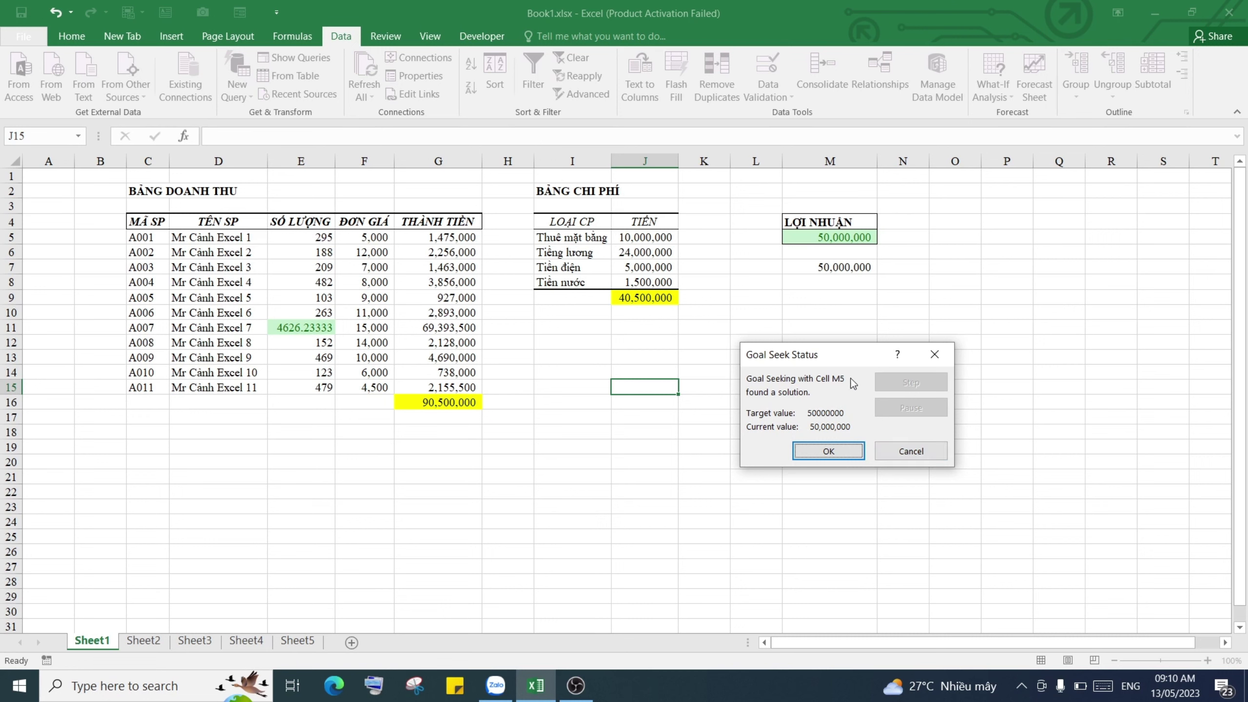
left_click(908, 450)
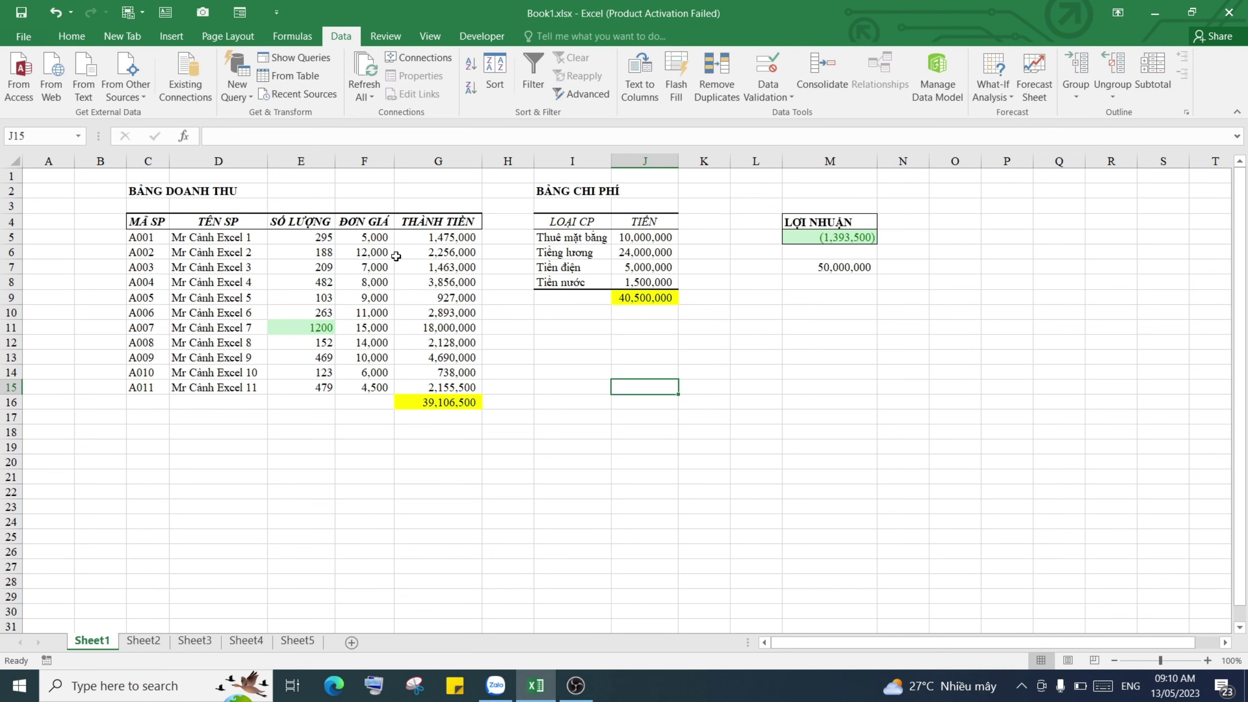
Review the A007 quantity, the wage and electricity costs, the profit target in M7 and the revenue total in G16.
left_click(310, 330)
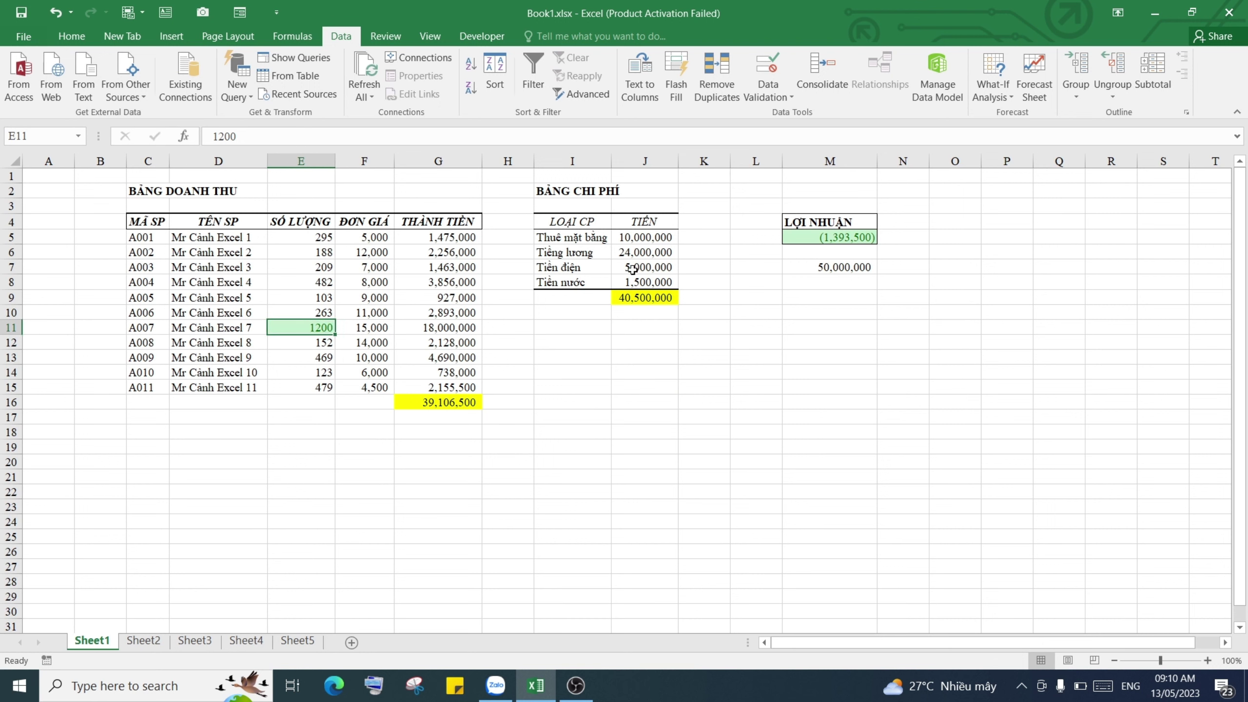
left_click(649, 248)
left_click(647, 266)
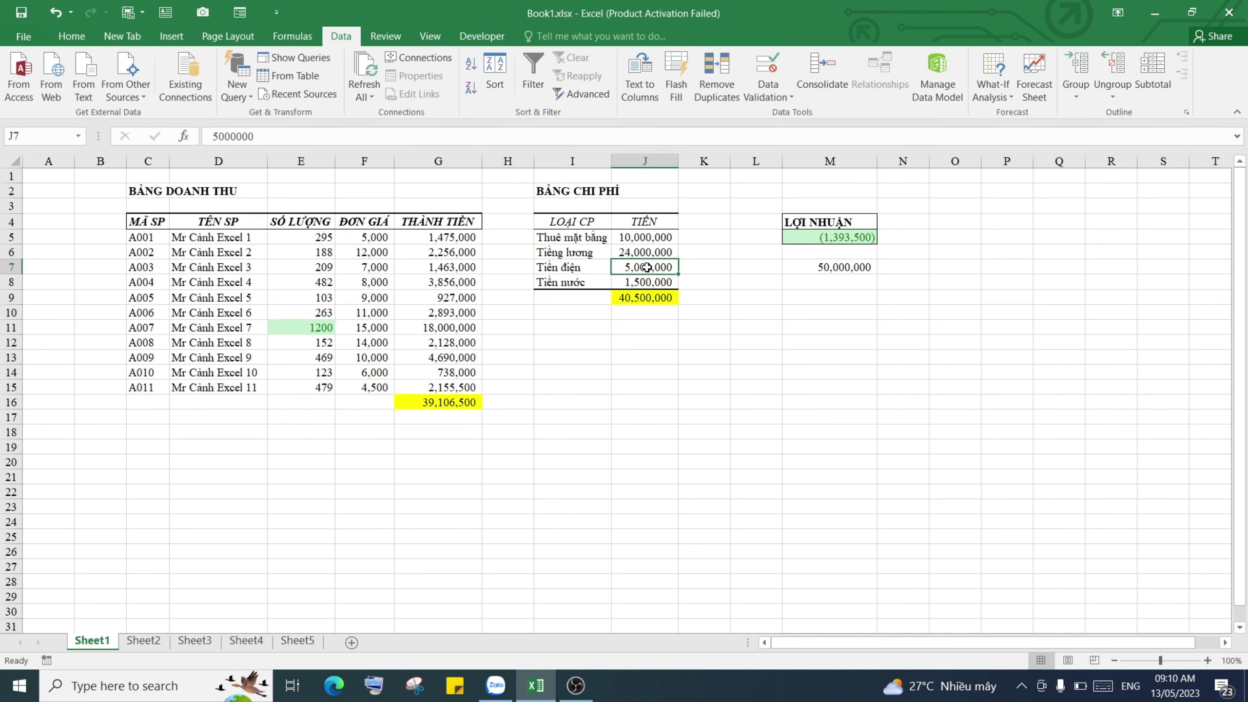
left_click(640, 246)
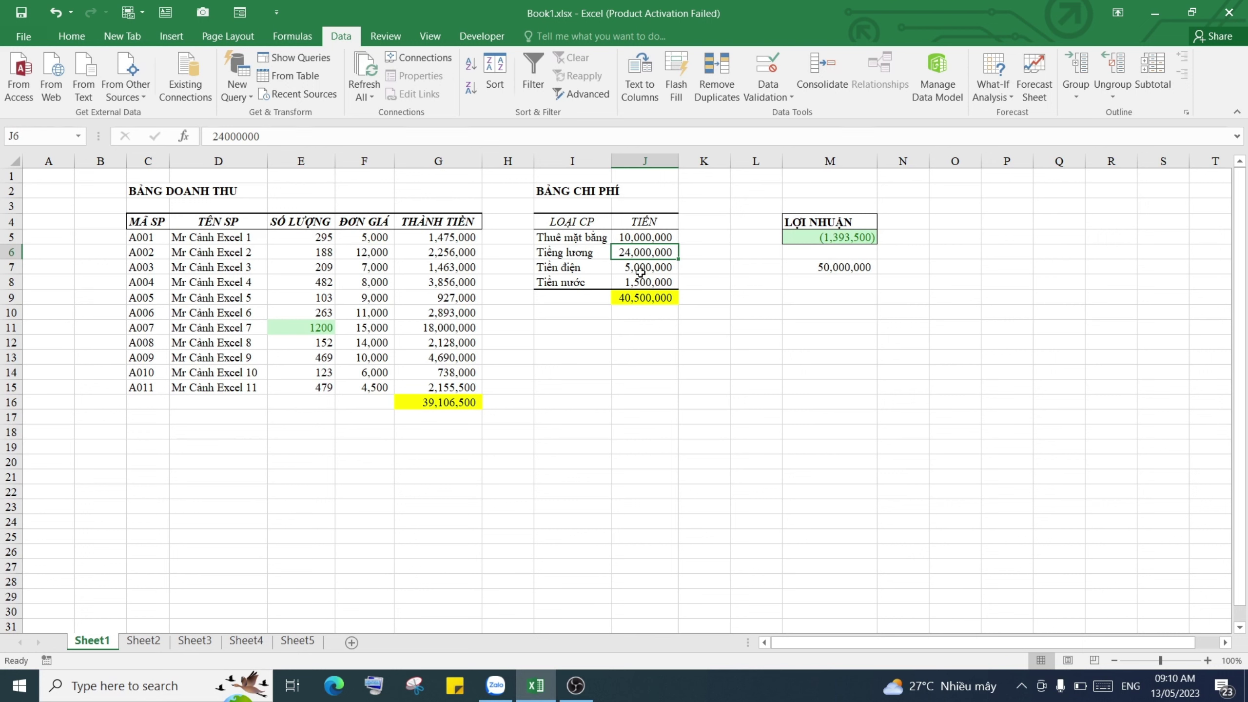
left_click(640, 270)
left_click(830, 268)
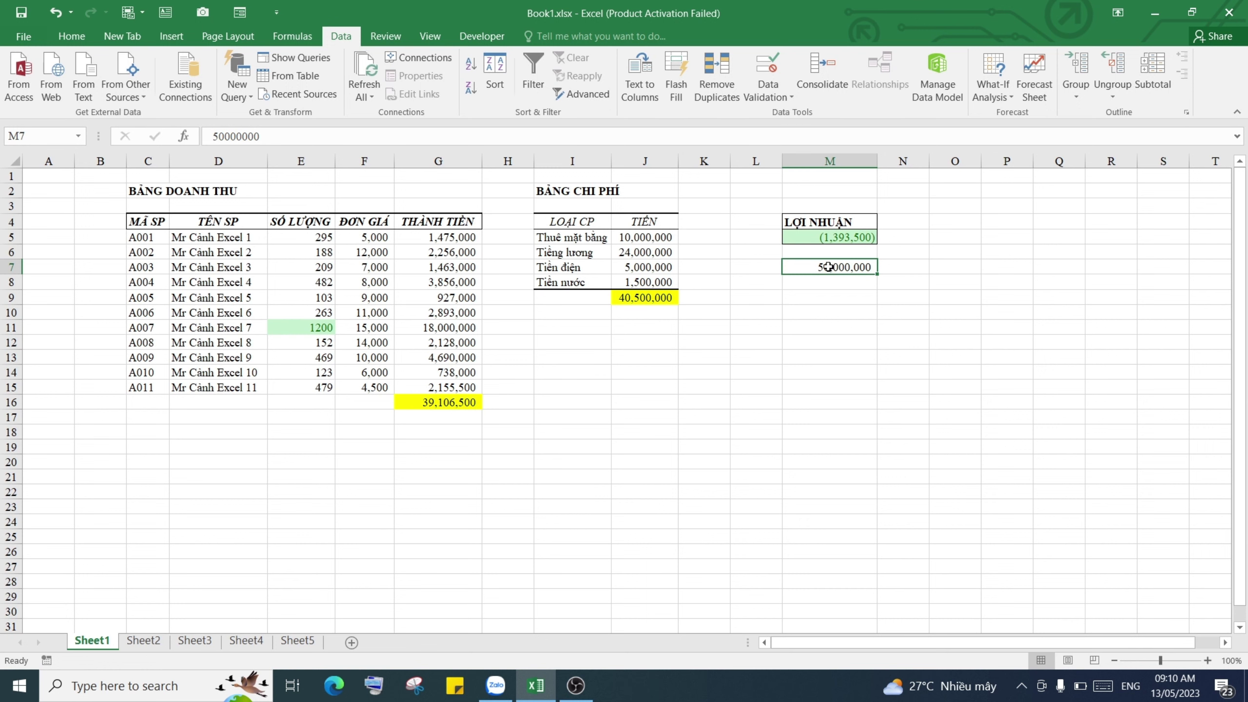
left_click(429, 403)
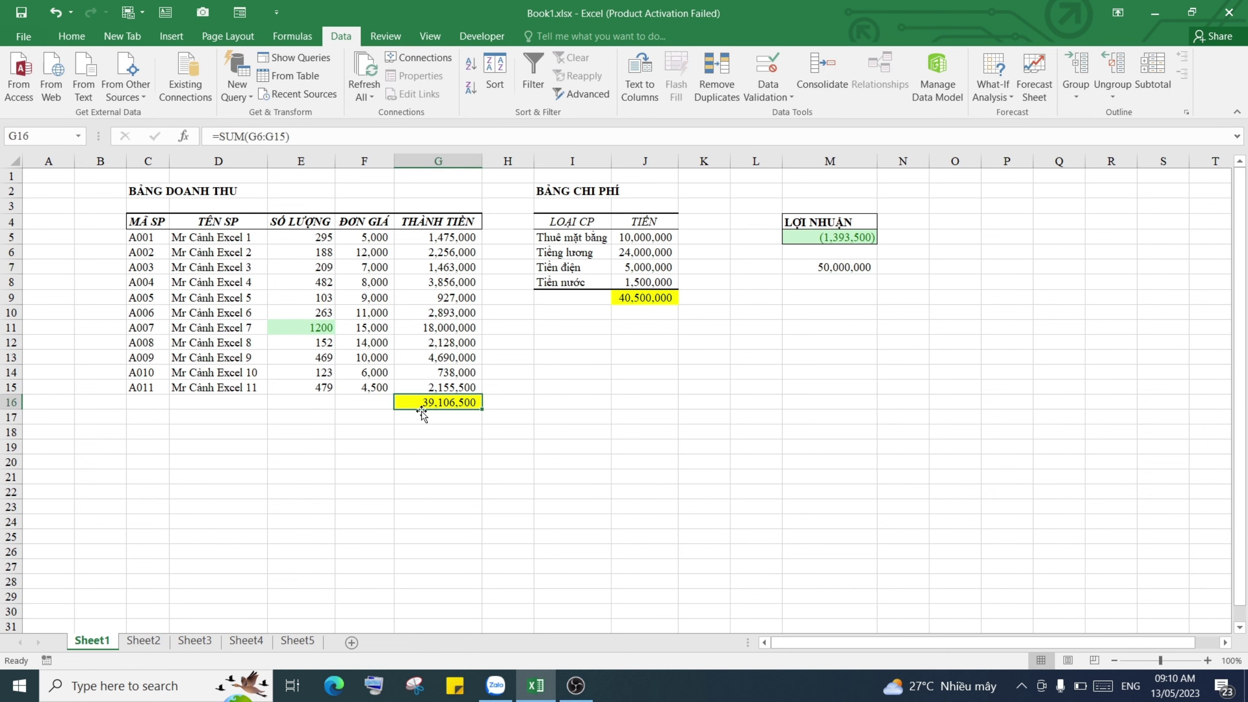
Compare the profit target in M7 with the revenue total in G16 and the cost amounts in column J.
left_click(824, 268)
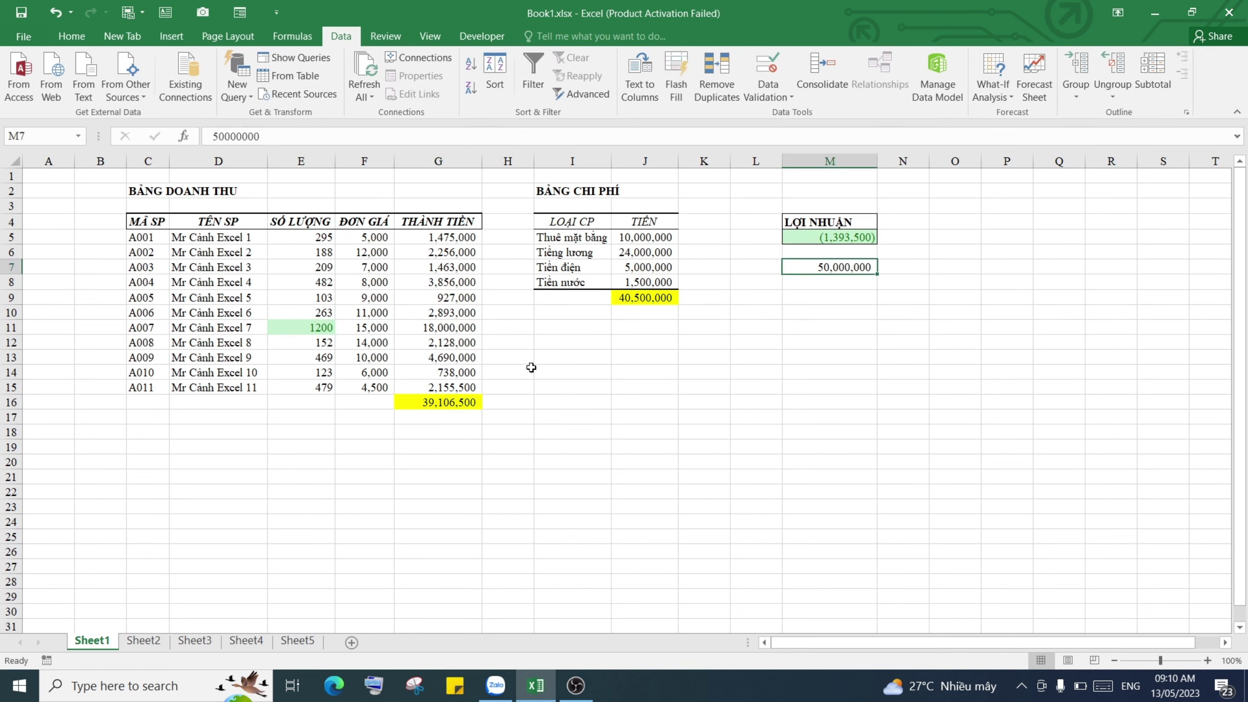
left_click(456, 401)
left_click_drag(641, 206, 636, 310)
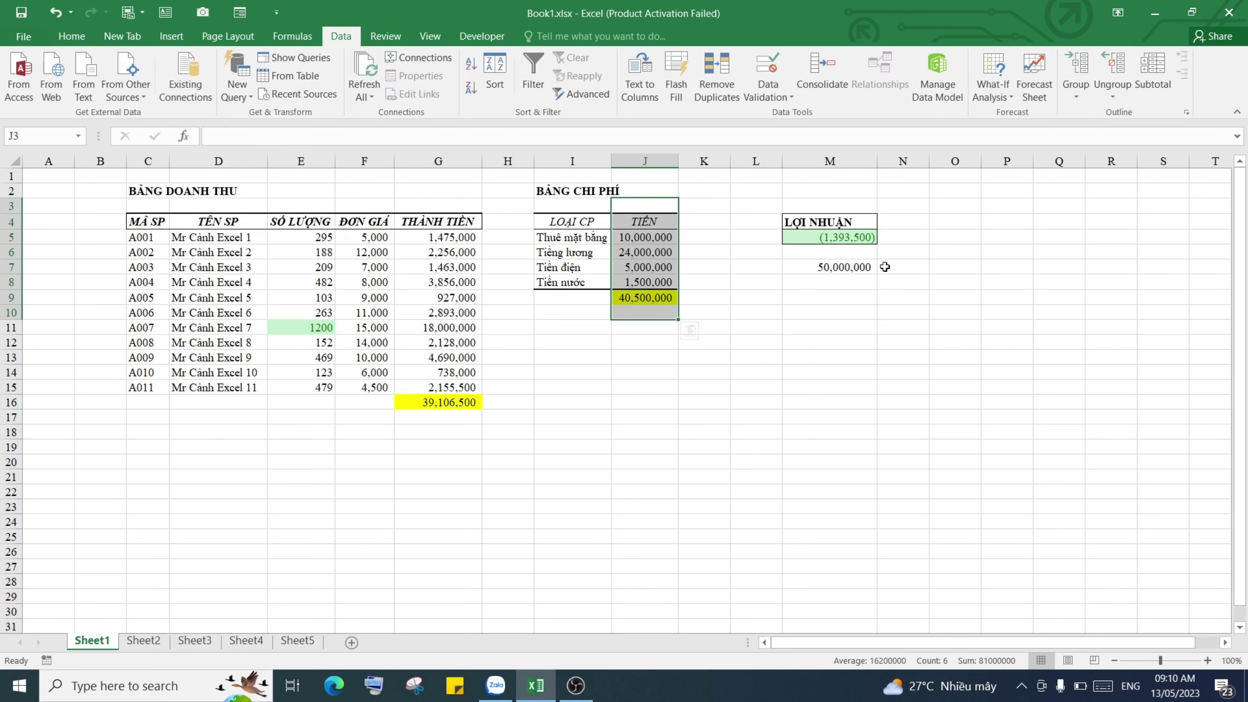
left_click(835, 268)
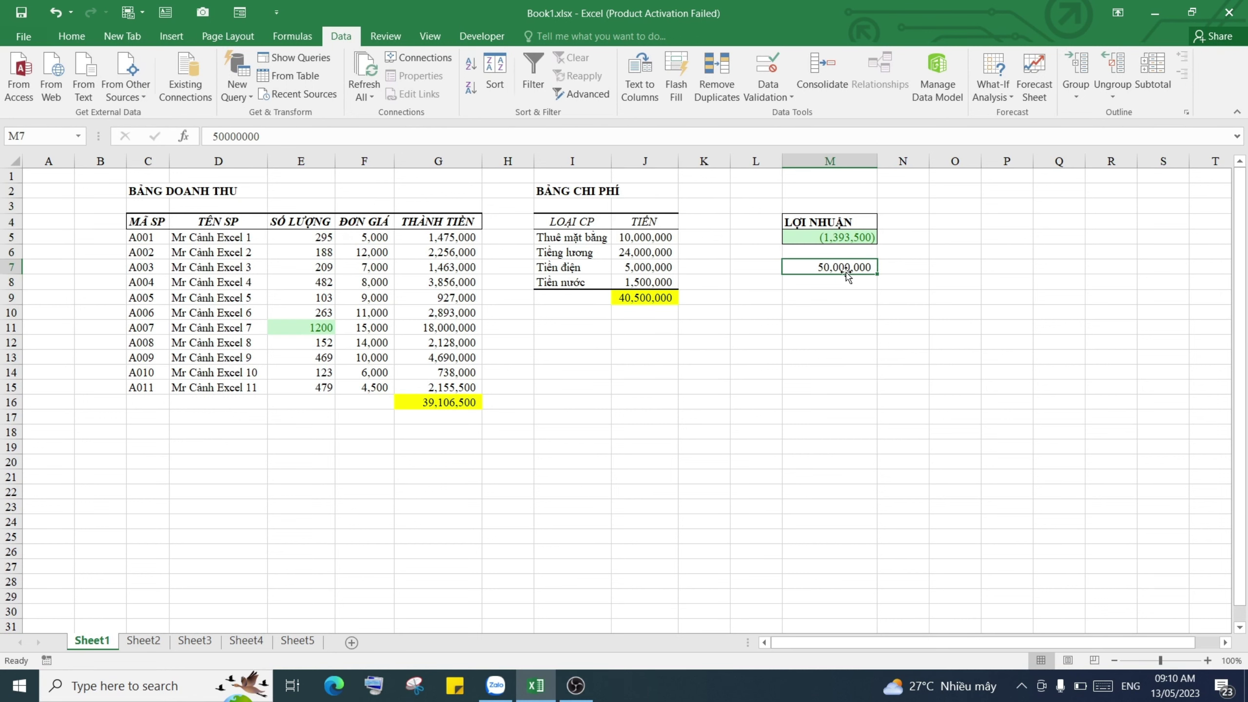
left_click(439, 404)
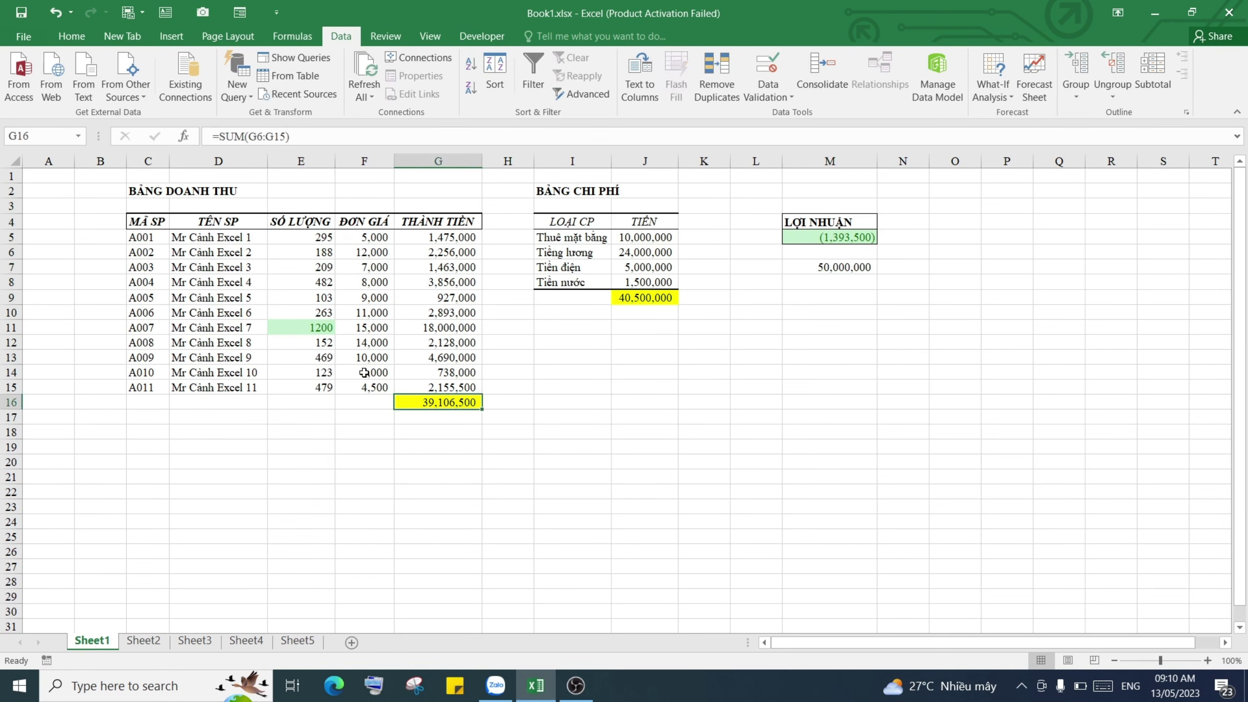
Set the quantity of product A003 in E7 to 800 and of product A010 in E14 to 7800.
left_click(321, 265)
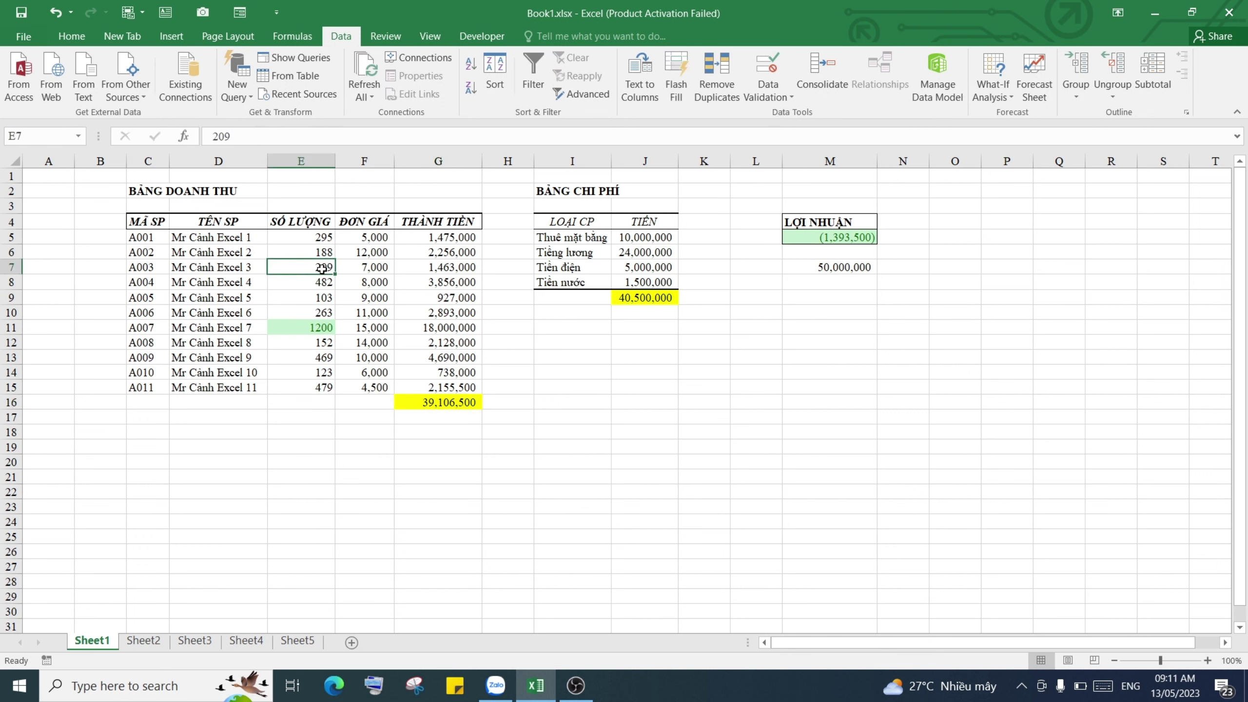
type("8")
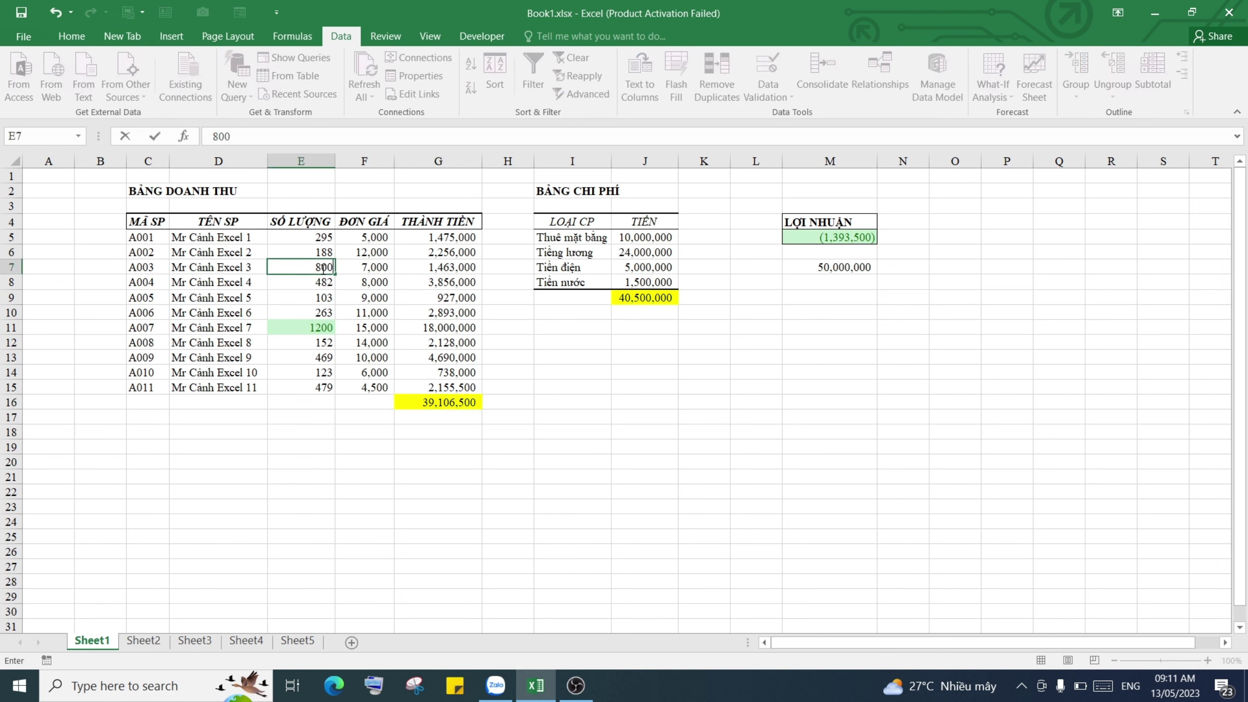
type("00")
key("Return")
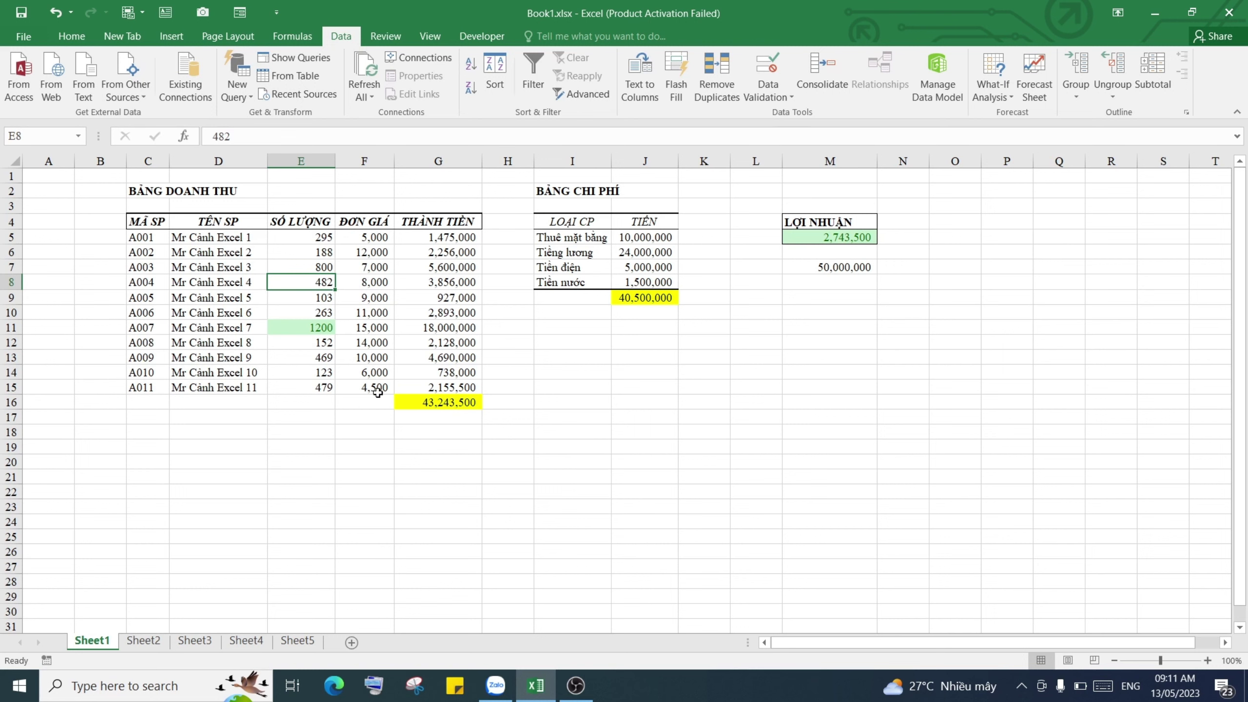
left_click(308, 372)
type("7800")
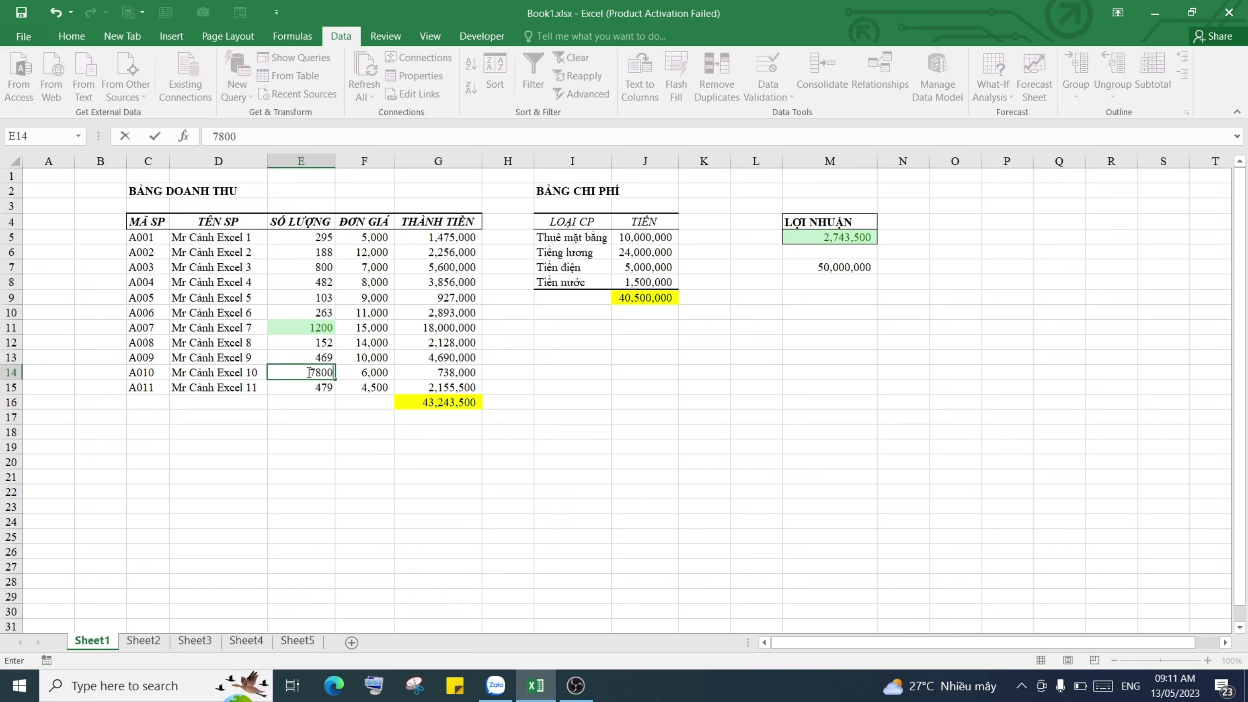
key("Return")
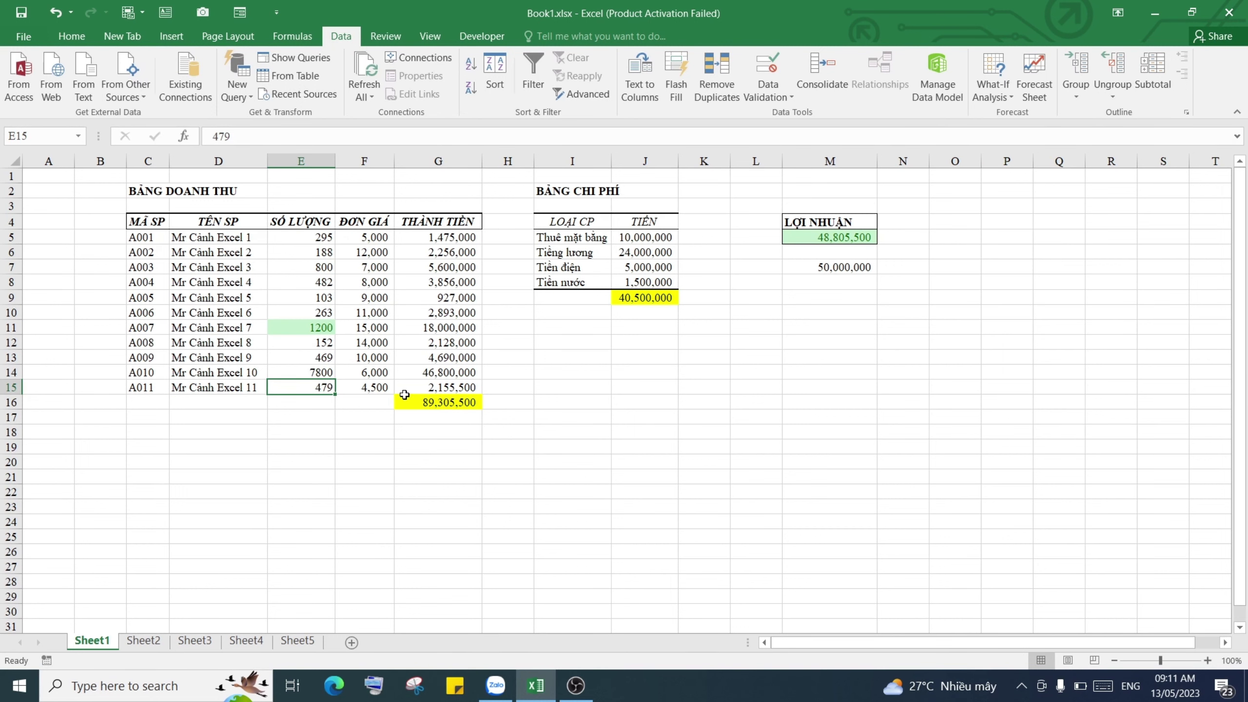
Check the updated revenue total in G16 against the profit target in M7.
left_click(437, 399)
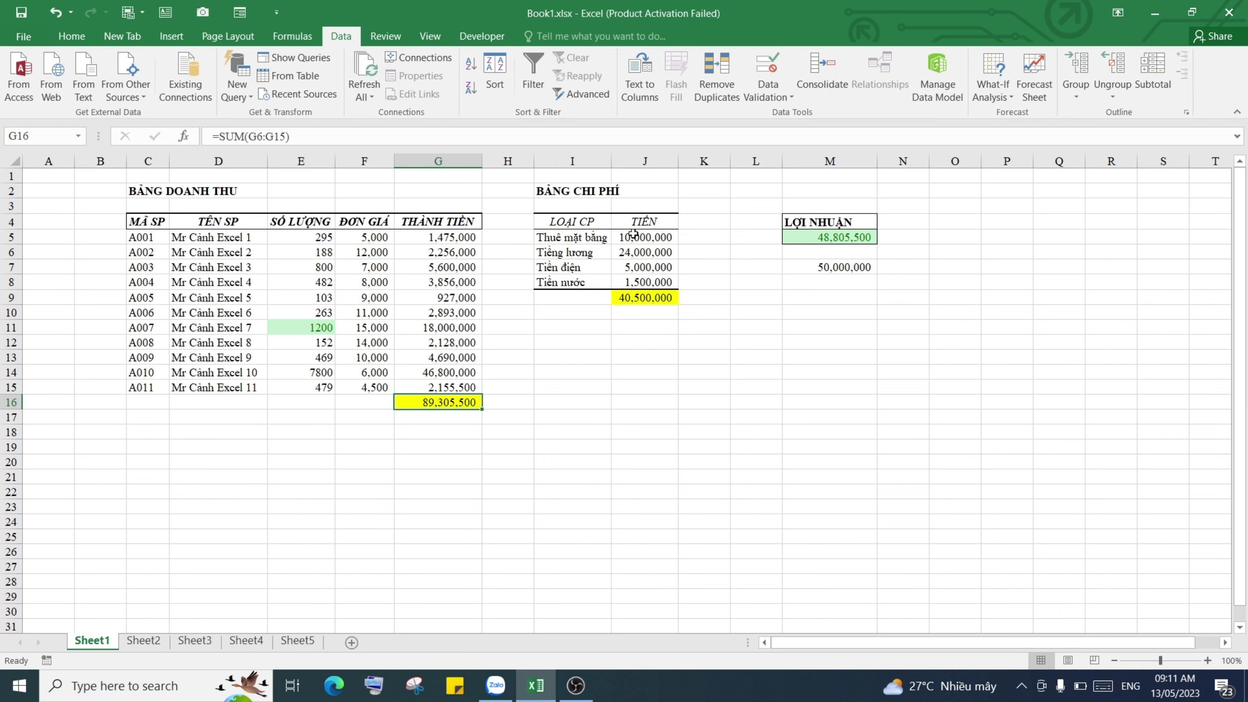
left_click(841, 268)
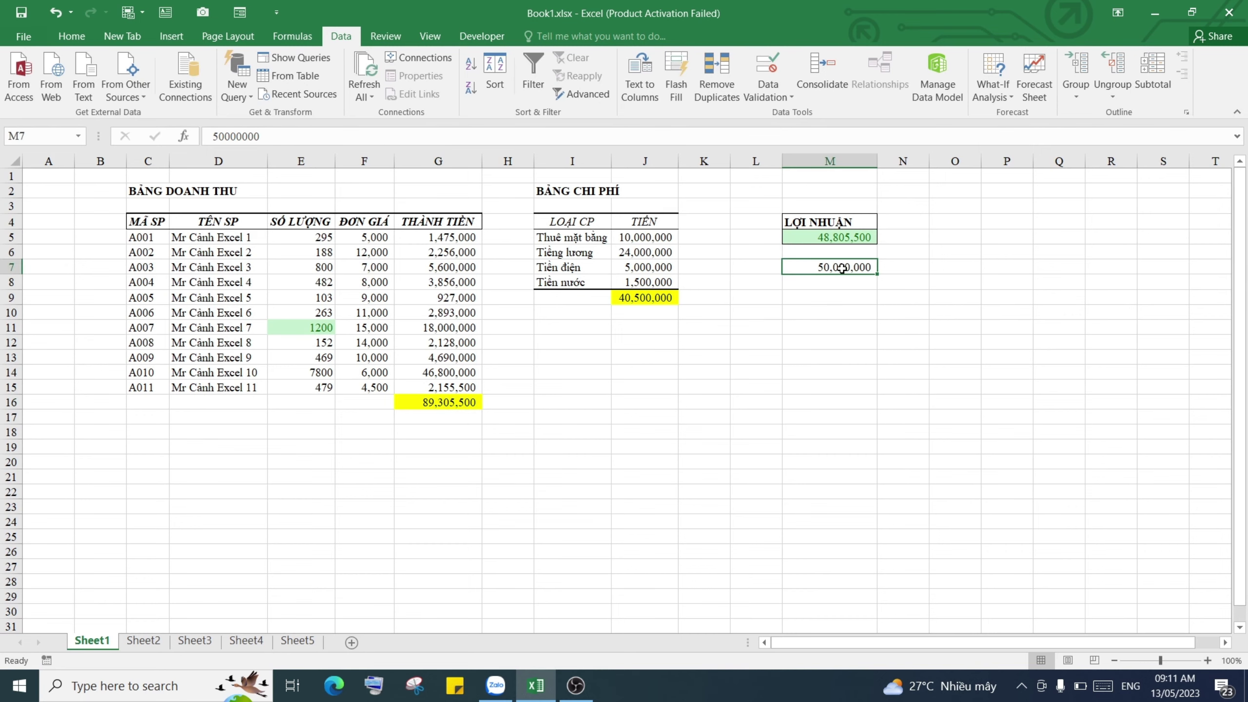
left_click(836, 328)
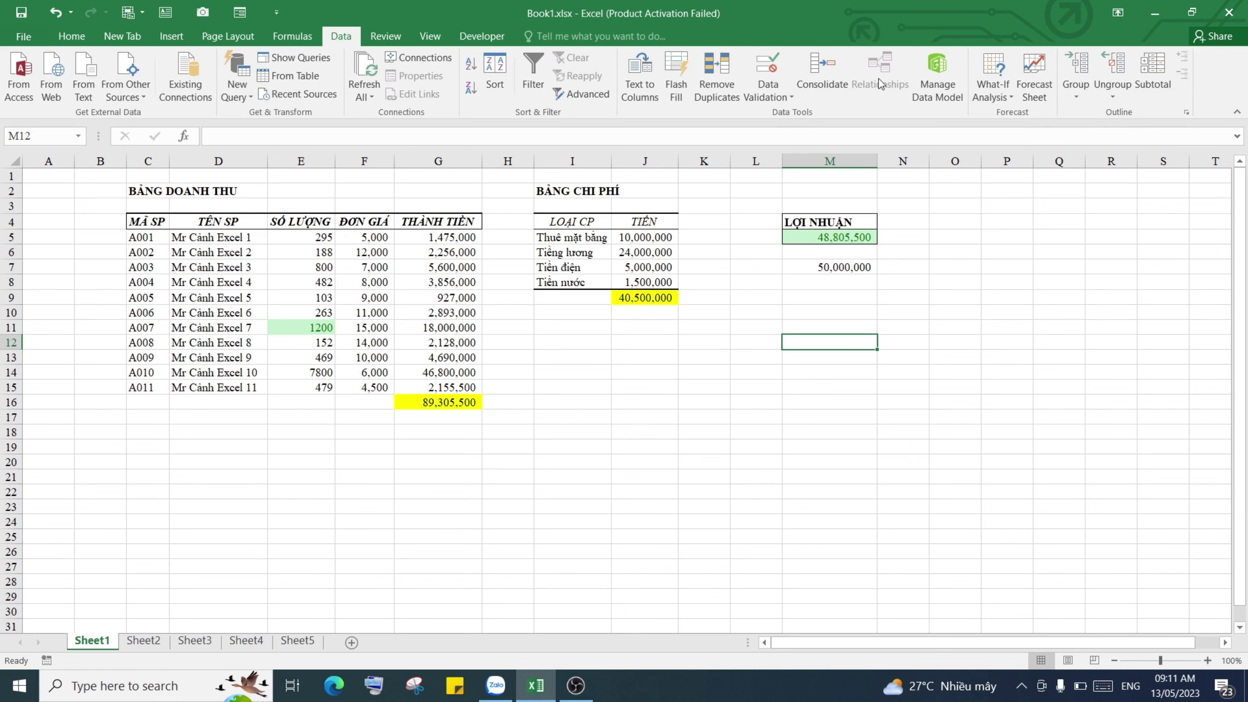
Run Goal Seek to bring profit cell M5 to 50000000 by changing wage cost cell J6, and keep the solution.
left_click(1010, 100)
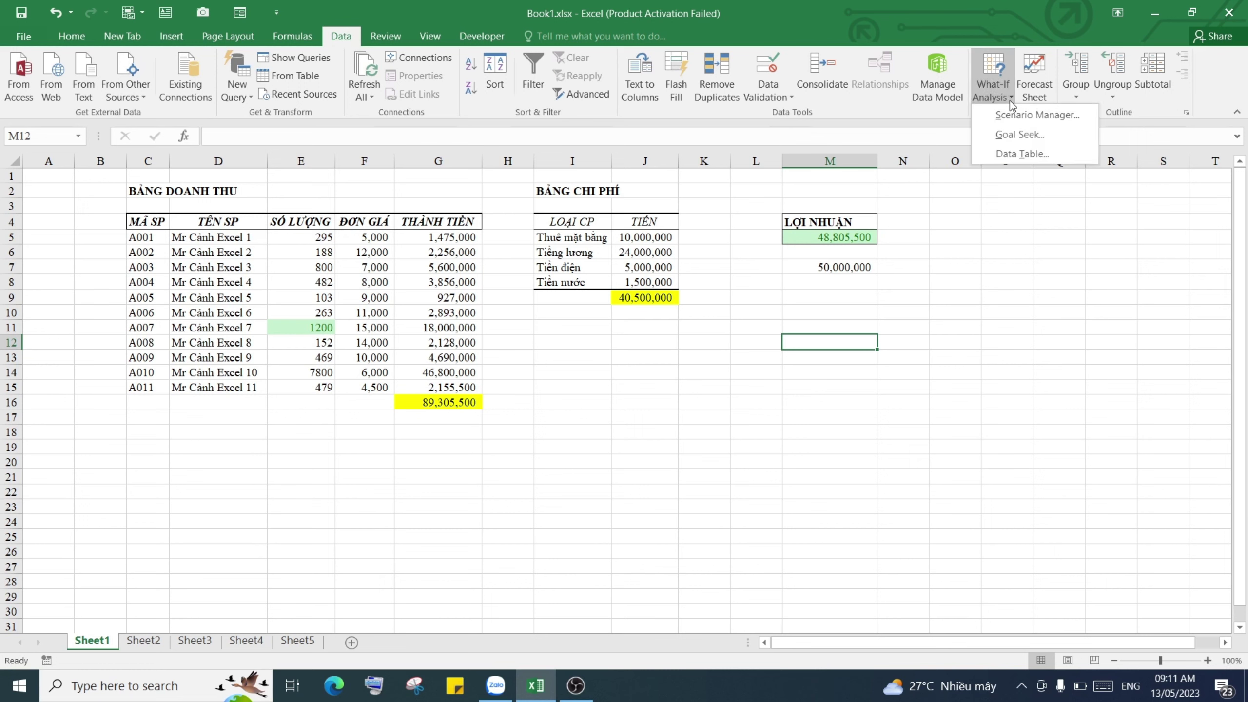
left_click(1018, 135)
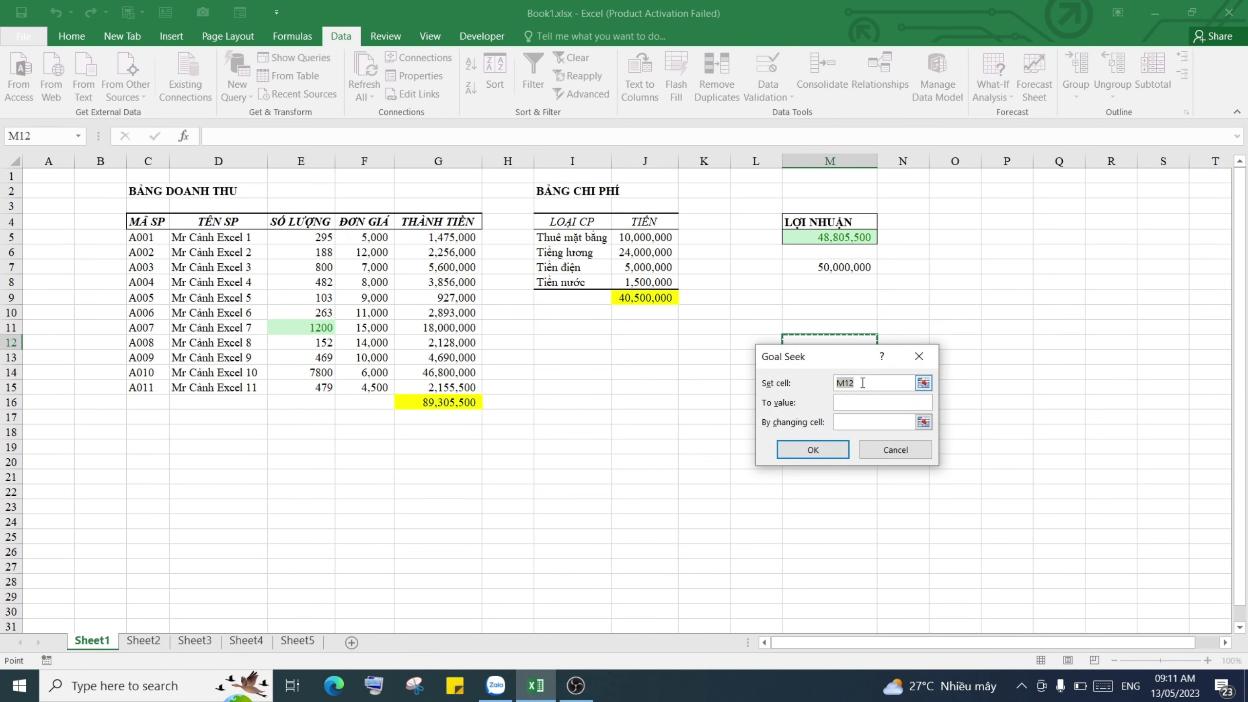
left_click(841, 239)
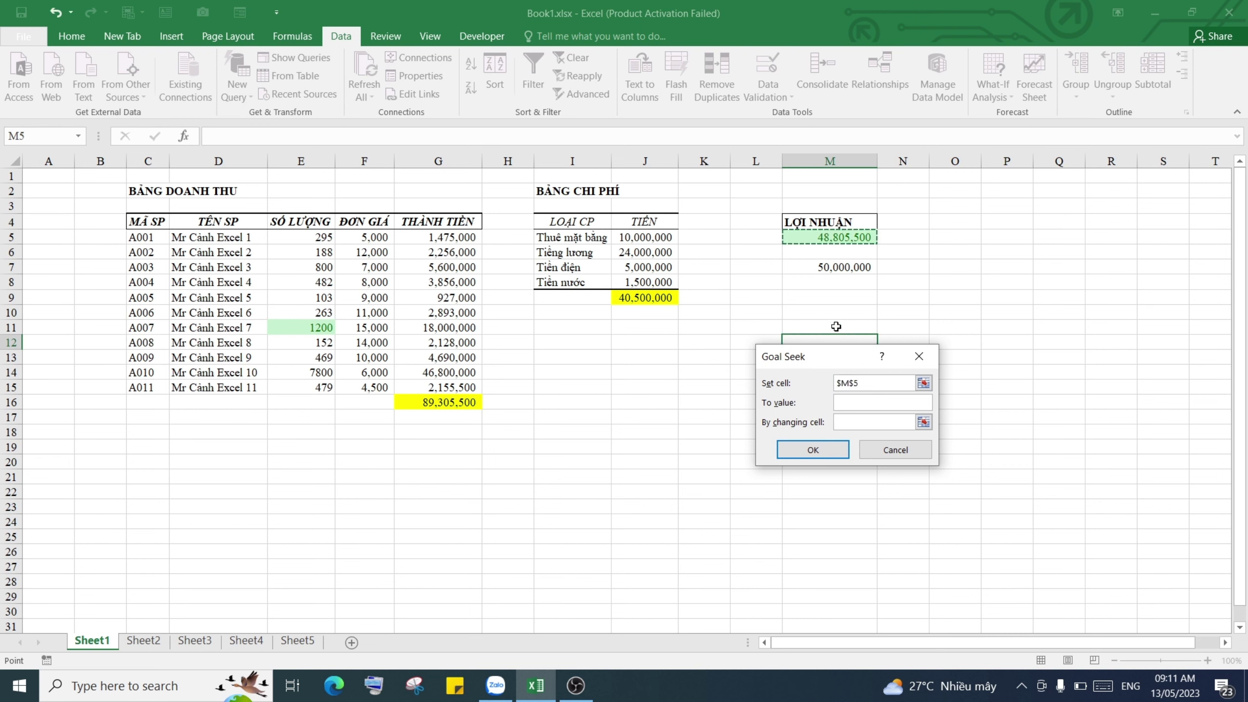
left_click(849, 402)
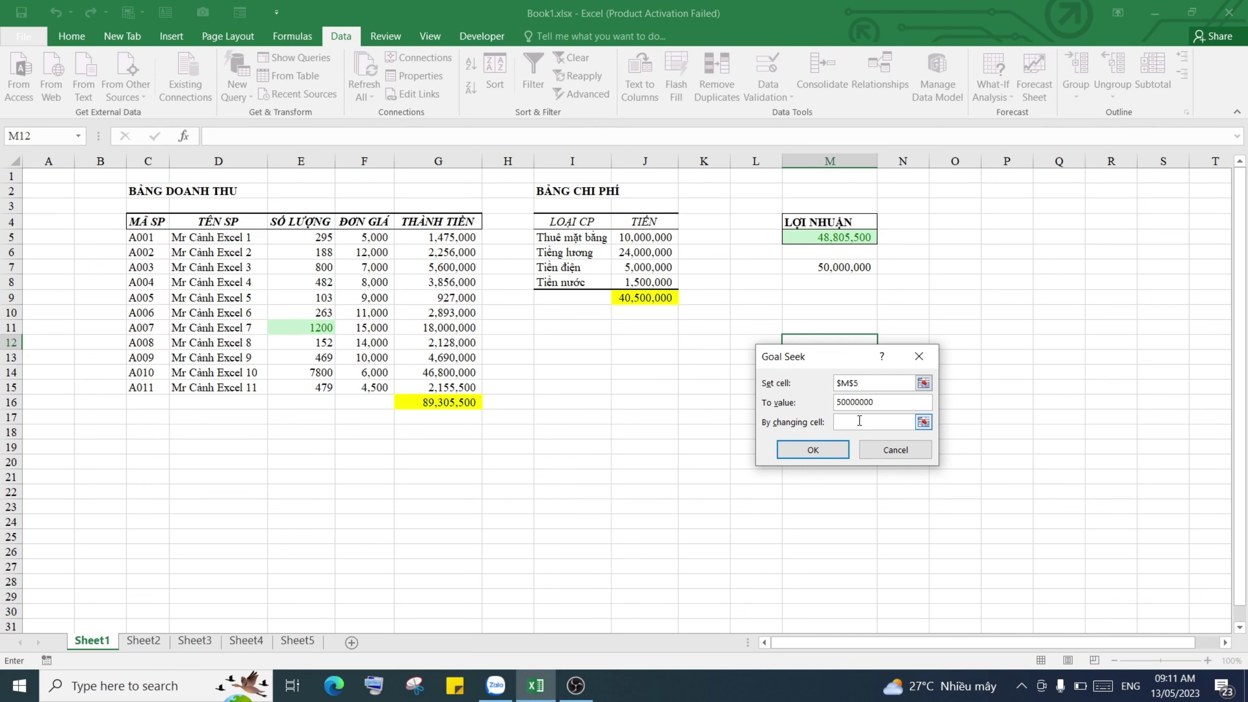
left_click(645, 251)
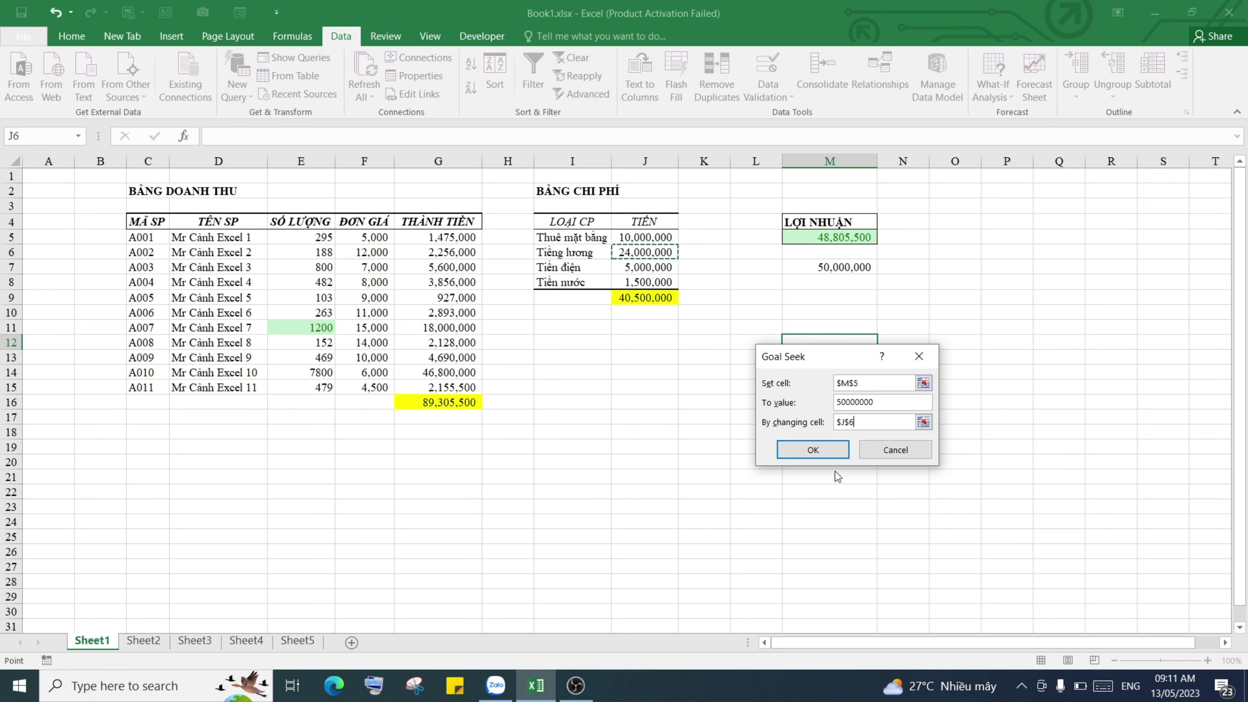
left_click(814, 450)
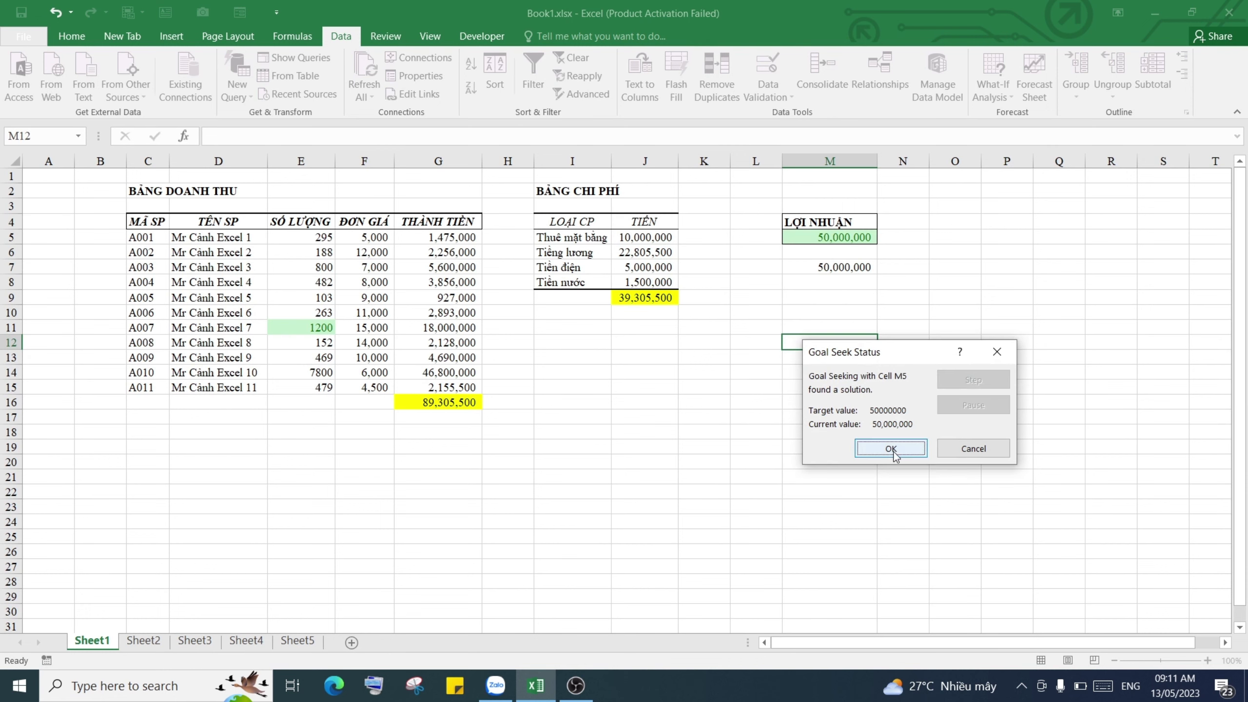
left_click(890, 448)
Check the wage cost that Goal Seek produced in J6.
key("Down")
key("Down")
key("Down")
key("Down")
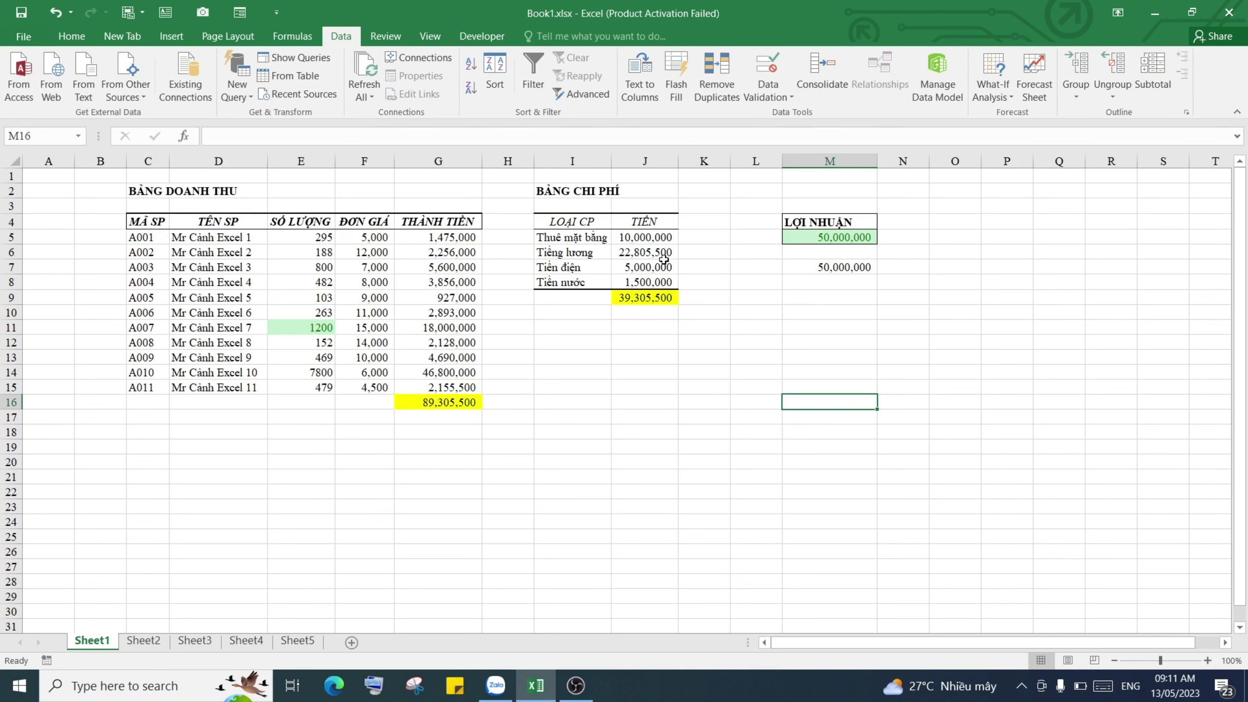
left_click(638, 253)
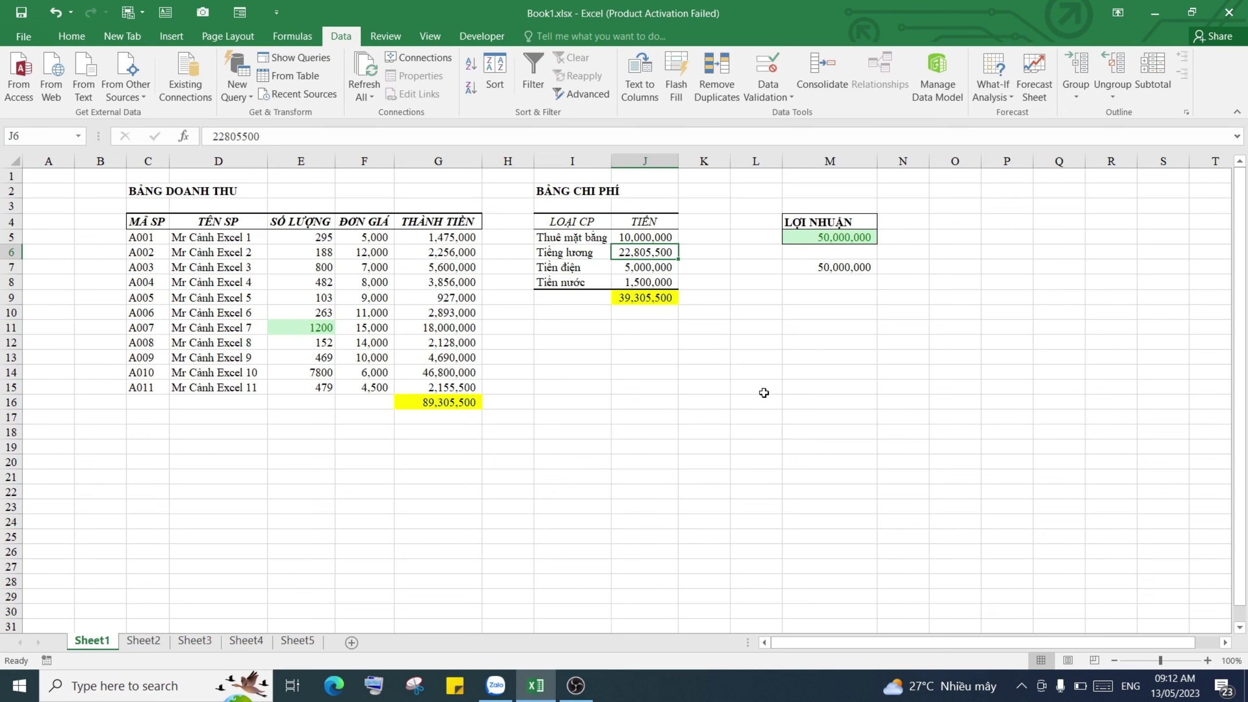
left_click(690, 371)
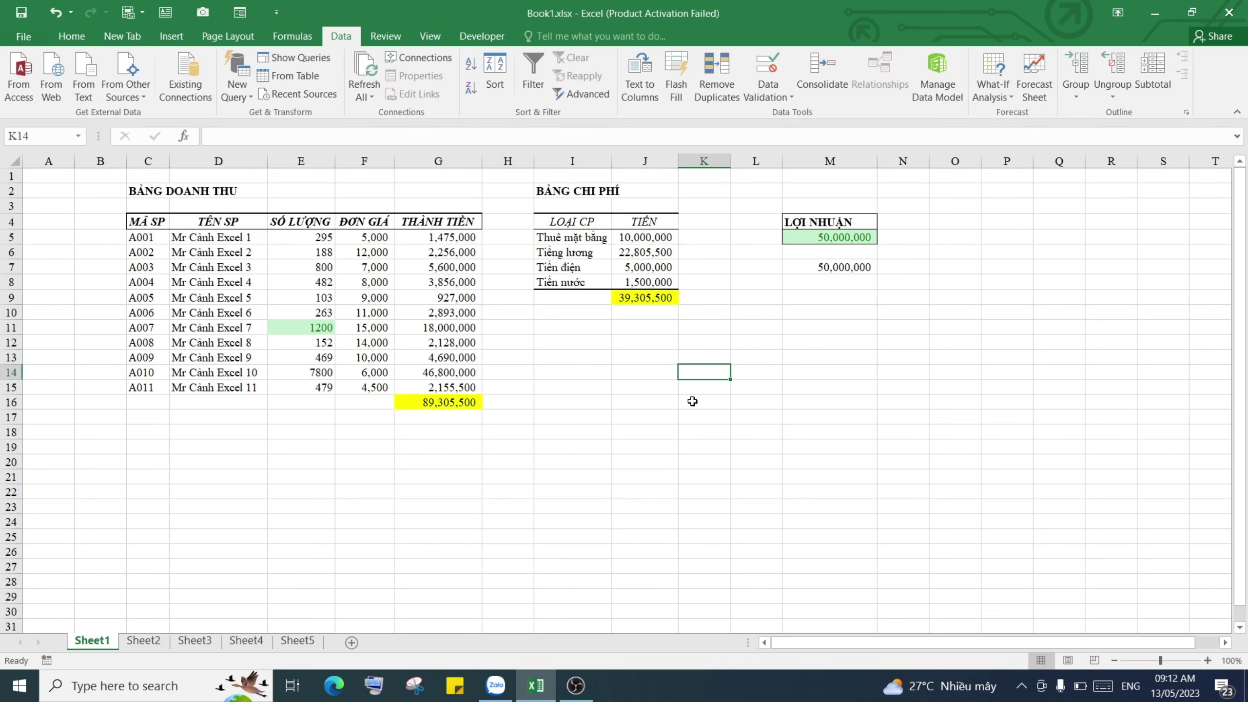